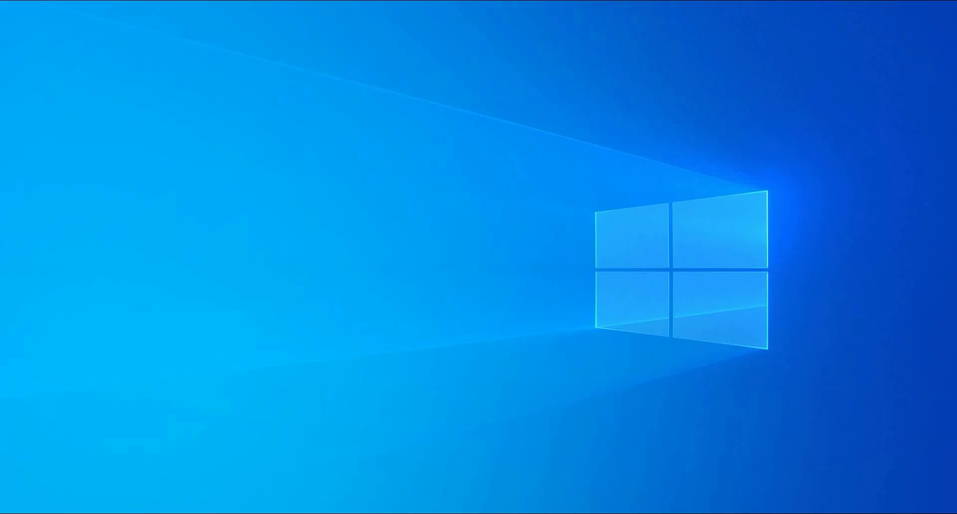
Open AWR Design Environment and replace the project's frequency range with a single point at 2 GHz.
{"action": "left_click", "coordinate": [382, 513]}
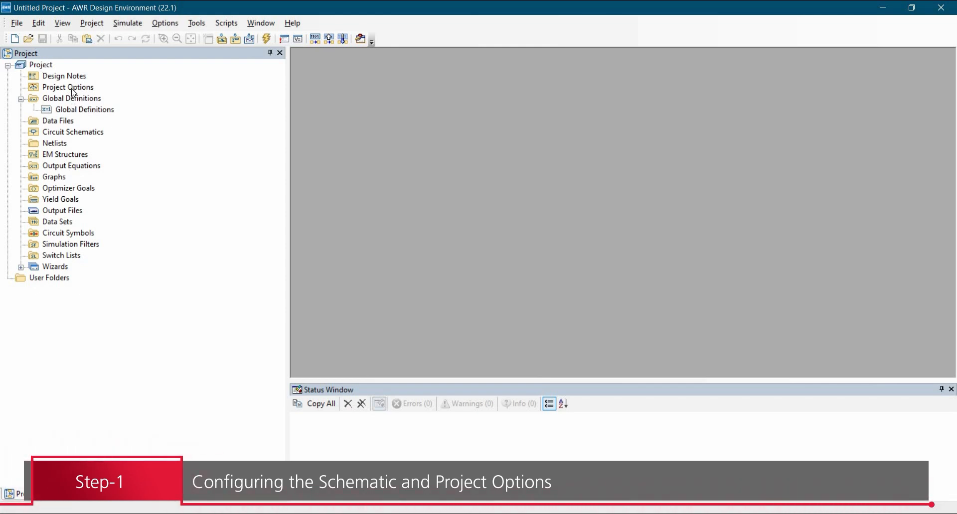
{"action": "left_click", "coordinate": [81, 50]}
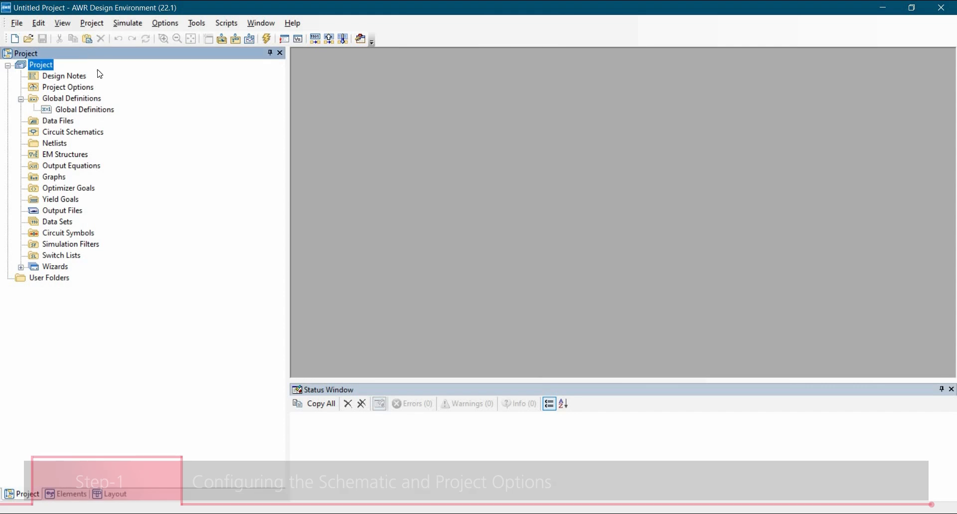
{"action": "left_click", "coordinate": [69, 90]}
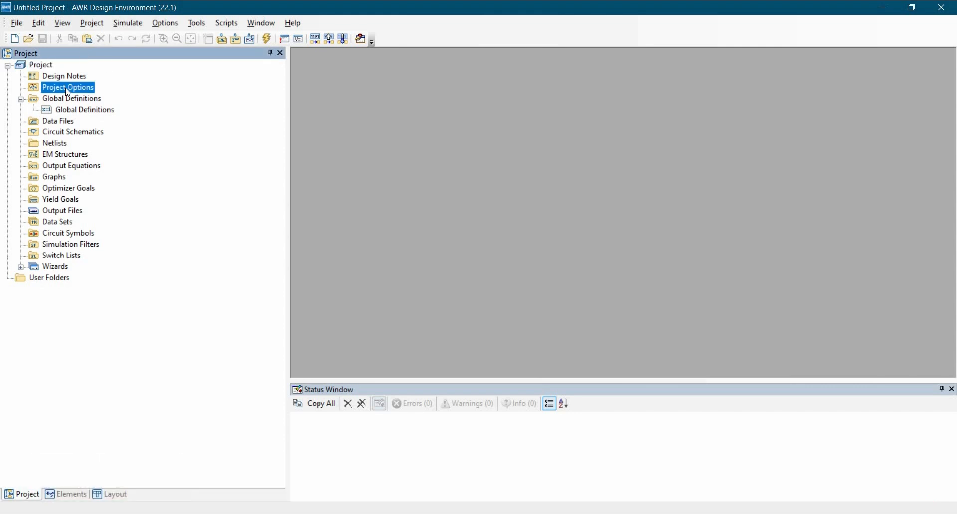
{"action": "double_click", "coordinate": [68, 90]}
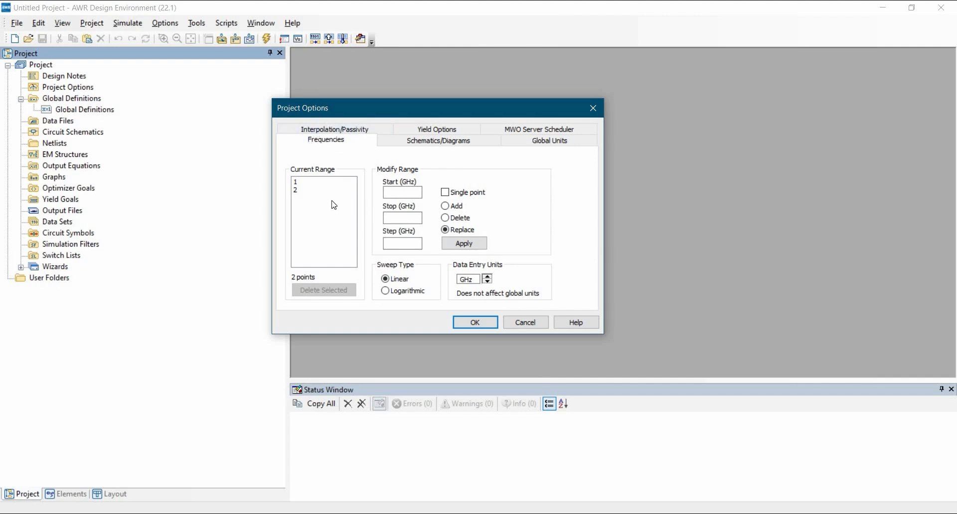
{"action": "left_click", "coordinate": [445, 193]}
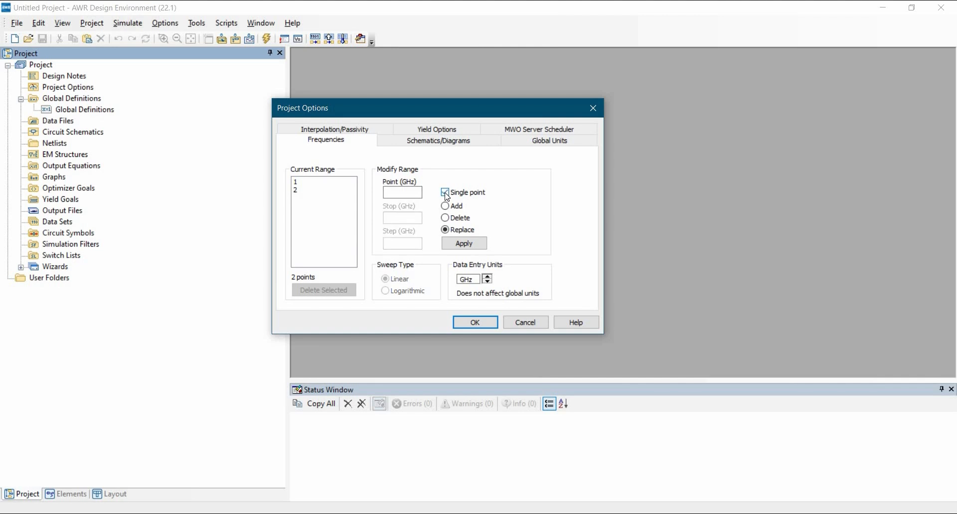
{"action": "left_click", "coordinate": [389, 192]}
{"action": "left_click", "coordinate": [462, 244]}
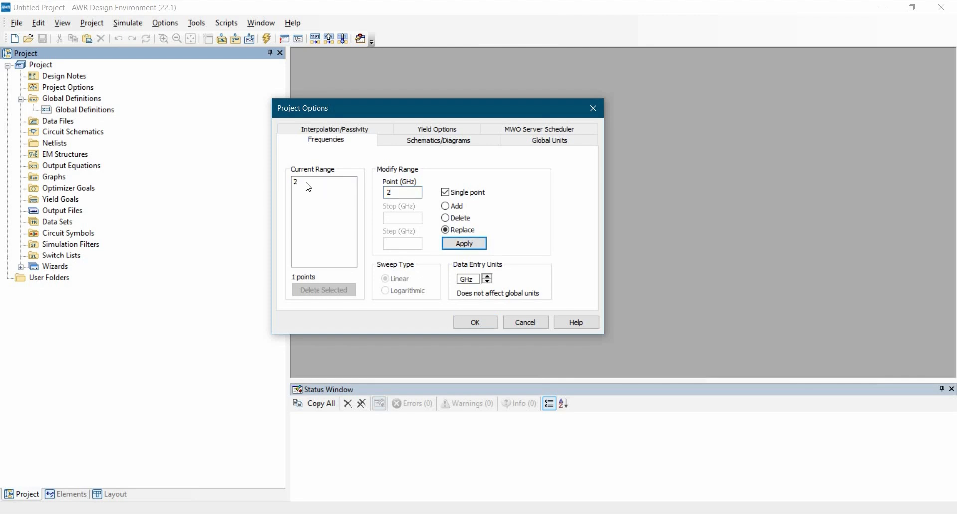
{"action": "left_click", "coordinate": [479, 325]}
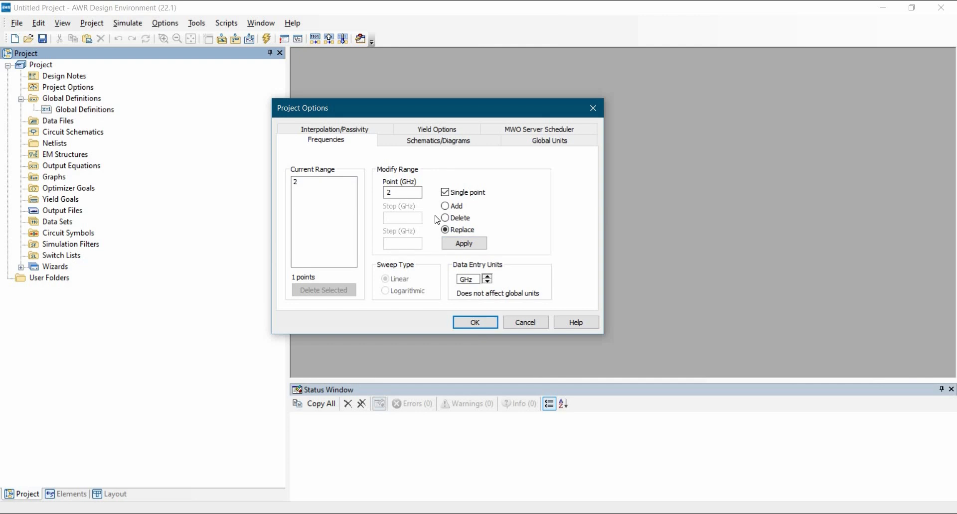
Set the project's global frequency unit in default.lpf to GHz.
{"action": "left_click", "coordinate": [547, 146]}
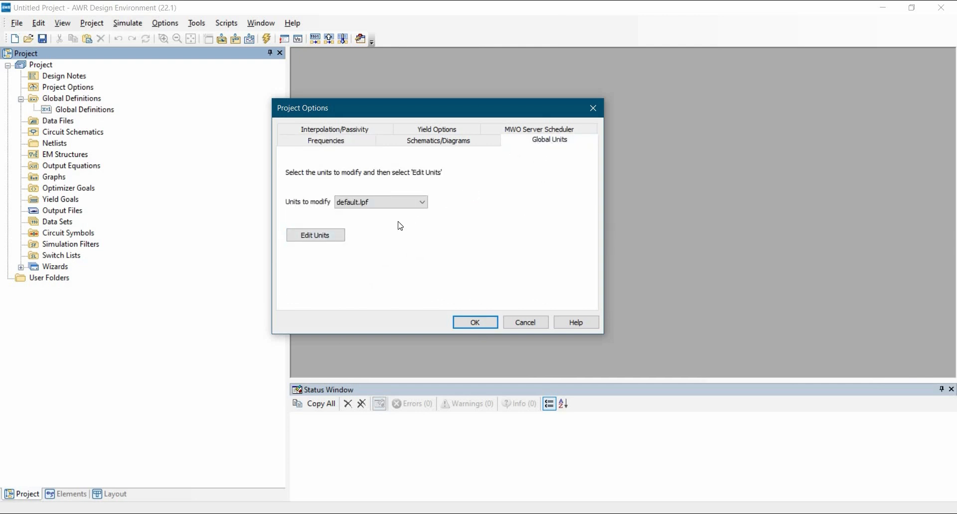
{"action": "left_click", "coordinate": [332, 237]}
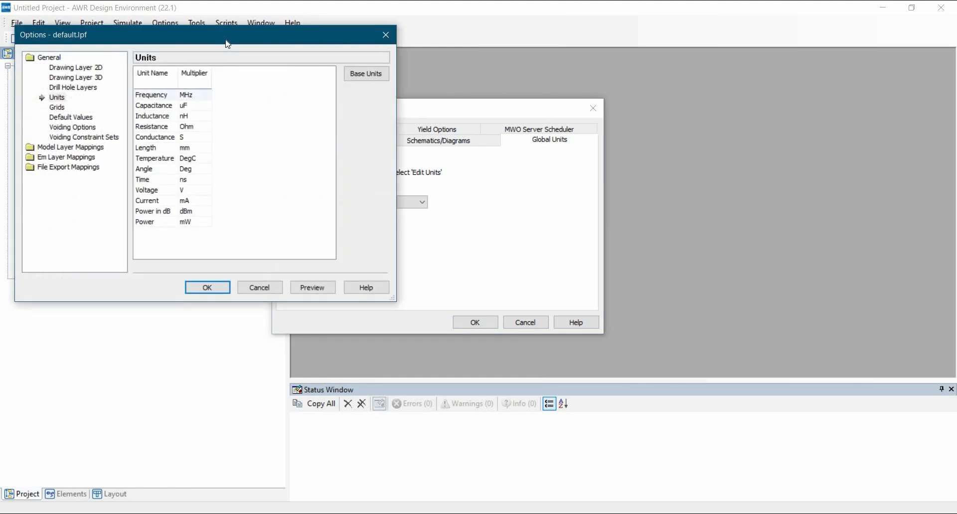
{"action": "left_click", "coordinate": [199, 95]}
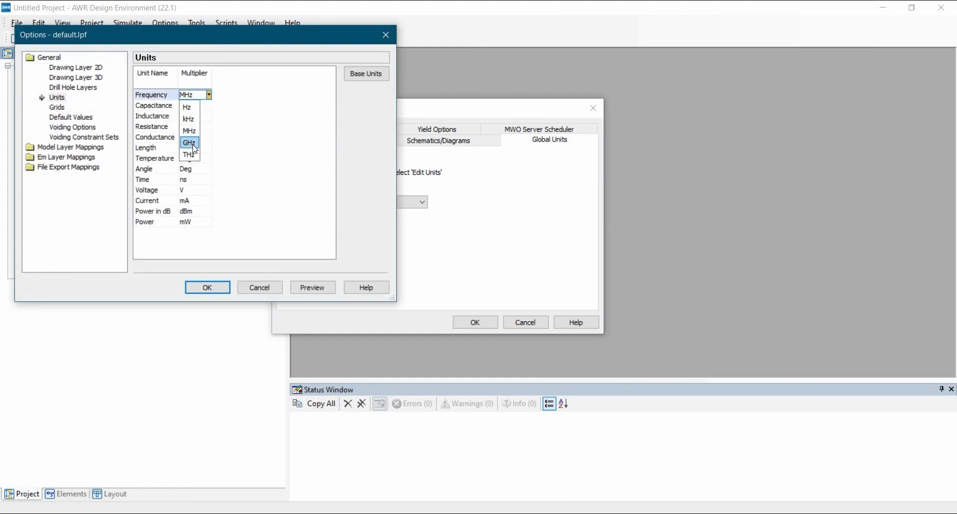
{"action": "left_click", "coordinate": [193, 142]}
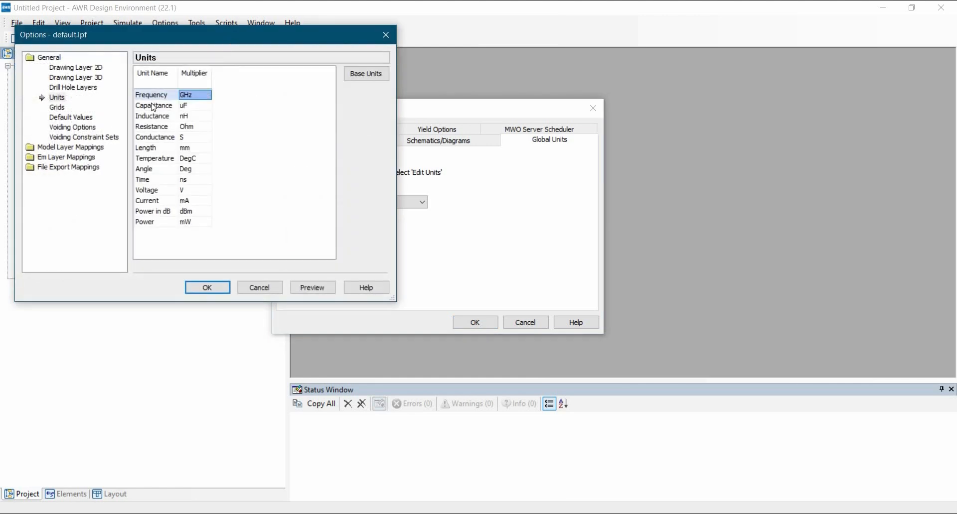
{"action": "left_click", "coordinate": [208, 289]}
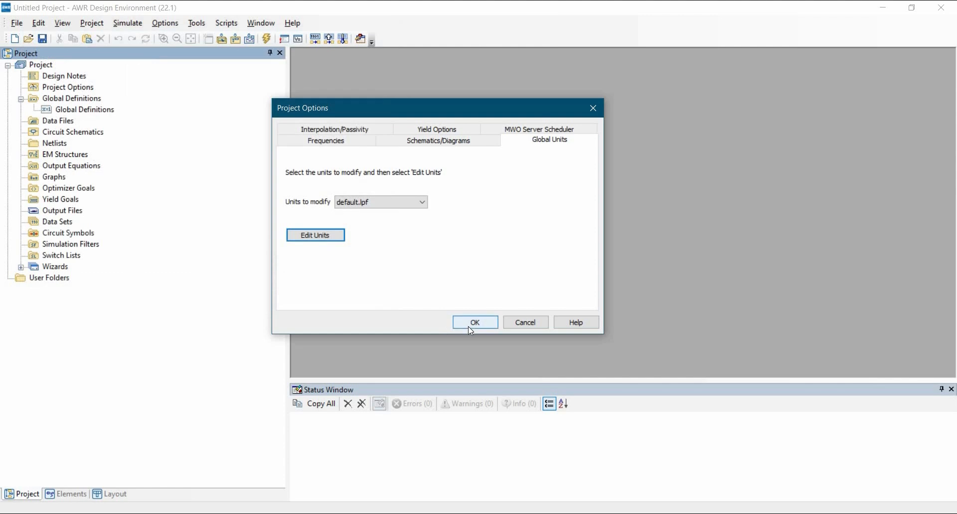
{"action": "left_click", "coordinate": [470, 327]}
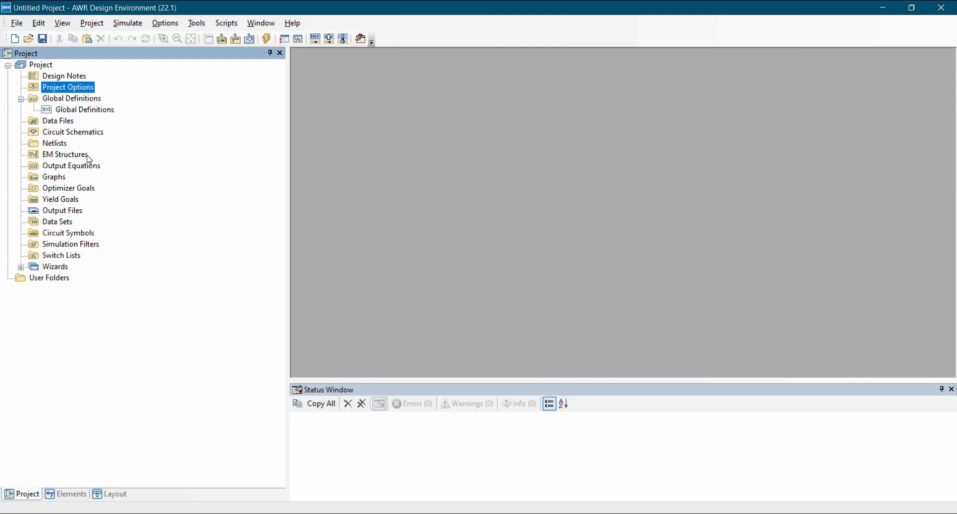
Create a new circuit schematic named Slotted_tx.
{"action": "left_click", "coordinate": [71, 134]}
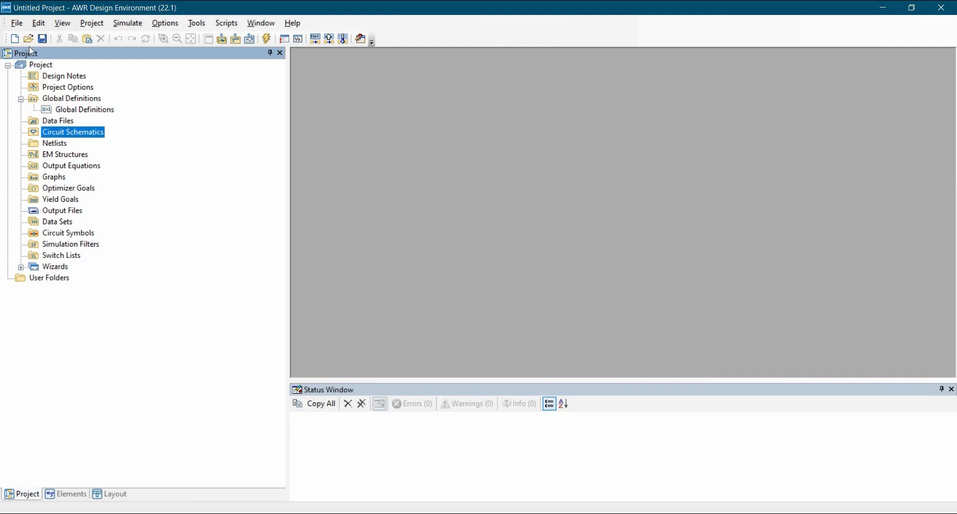
{"action": "right_click", "coordinate": [63, 138]}
{"action": "left_click", "coordinate": [85, 157]}
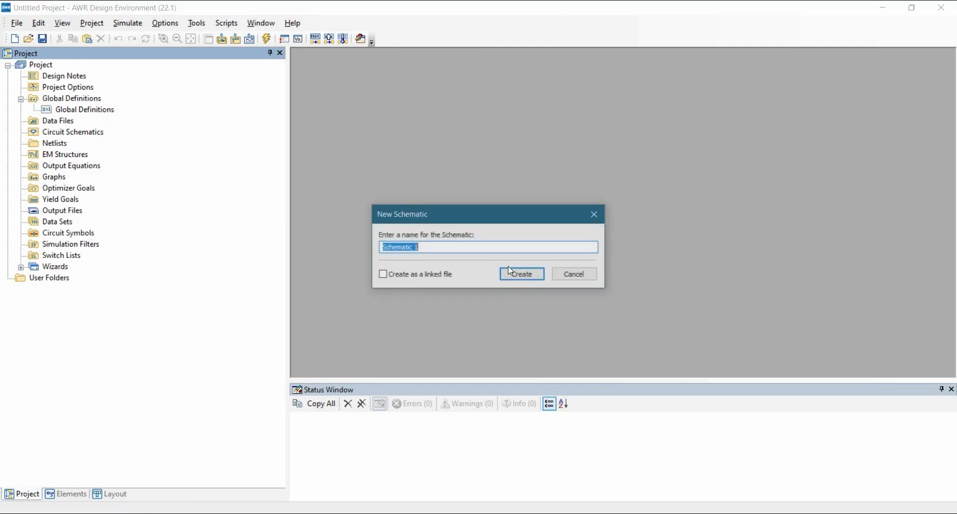
{"action": "type", "text": "S"}
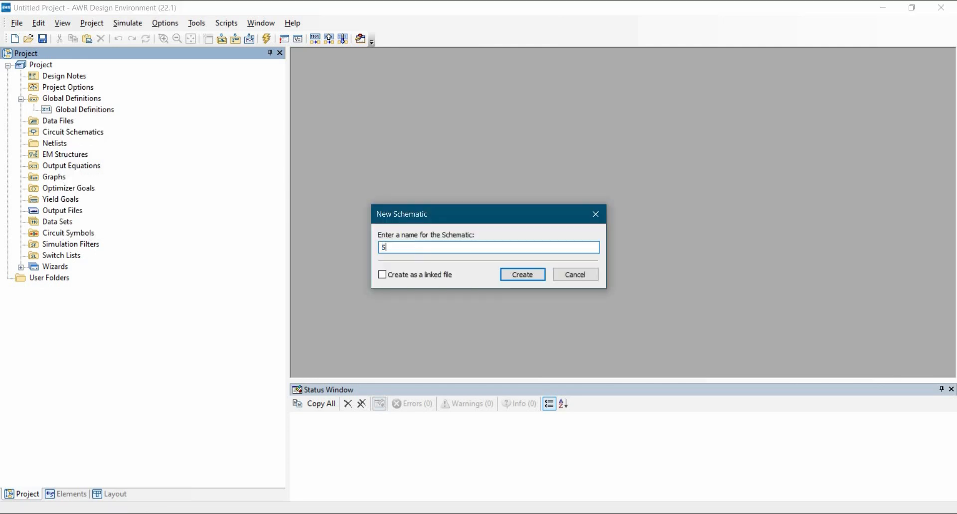
{"action": "type", "text": "lotted_tx"}
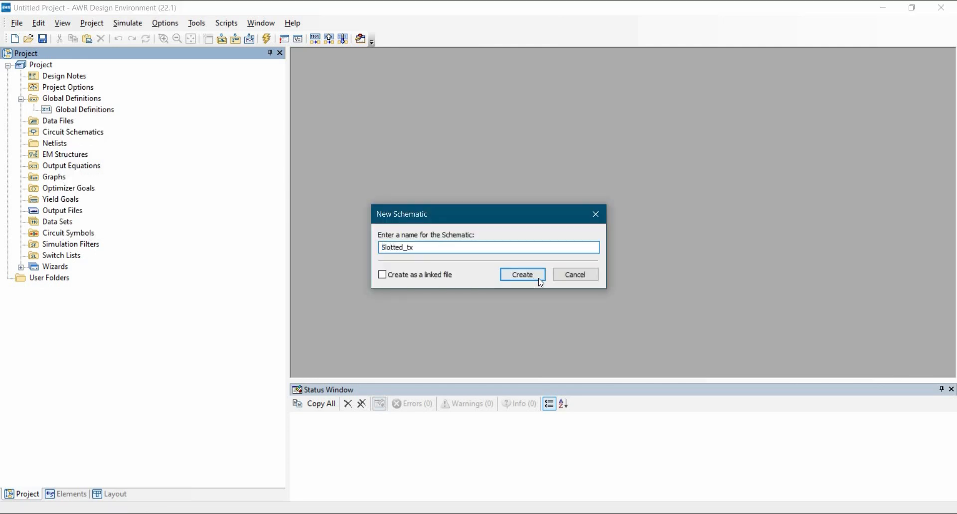
{"action": "left_click", "coordinate": [538, 276]}
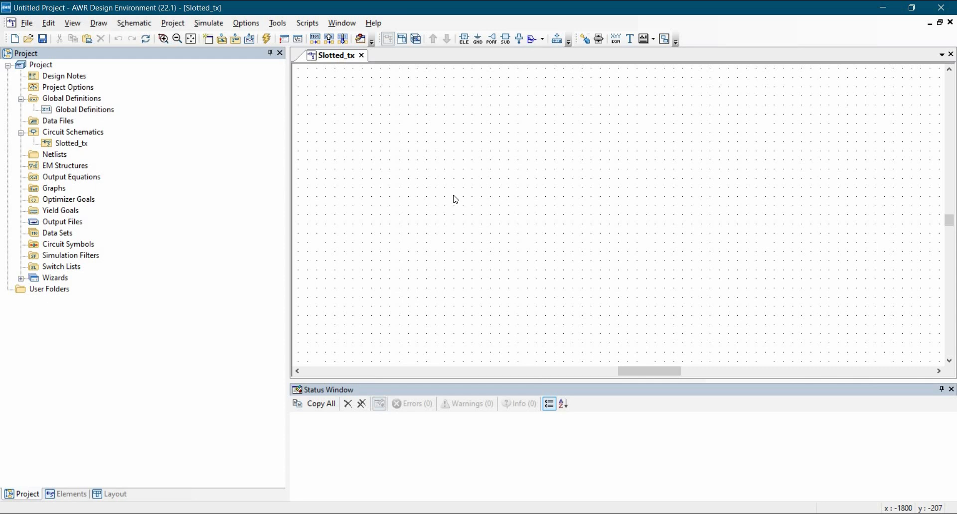
Add a TLINP physical transmission line with a grounded shield to the Slotted_tx schematic.
{"action": "key", "text": "ctrl+l"}
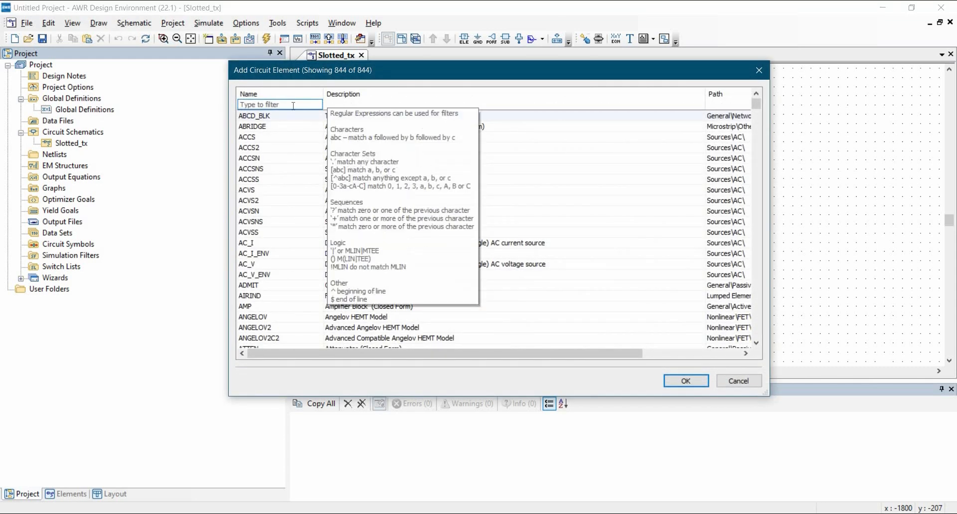
{"action": "left_click_drag", "start_coordinate": [354, 80], "coordinate": [431, 87]}
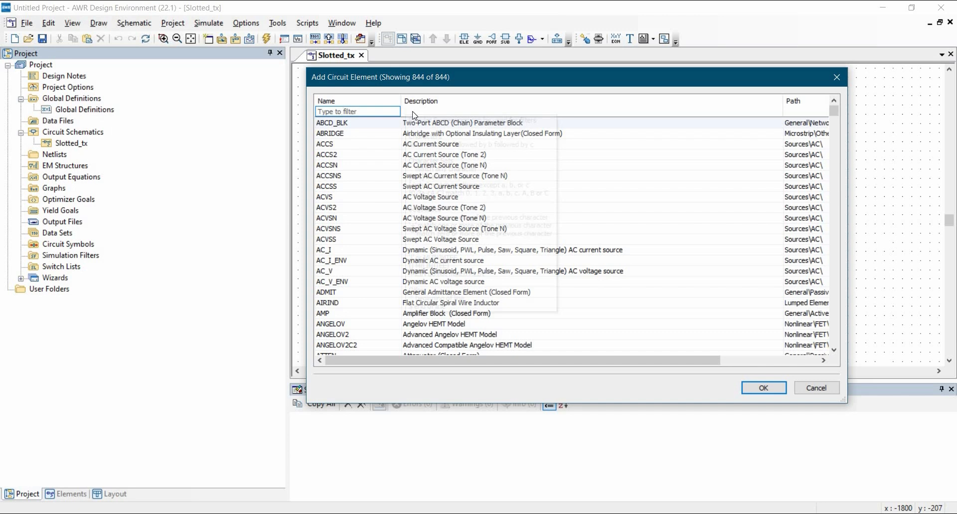
{"action": "type", "text": "tlinp"}
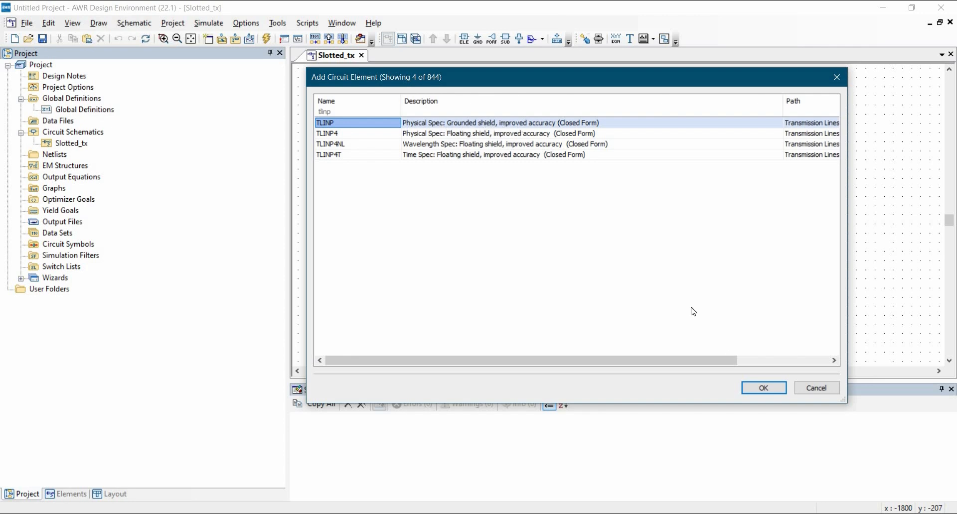
{"action": "left_click", "coordinate": [762, 388]}
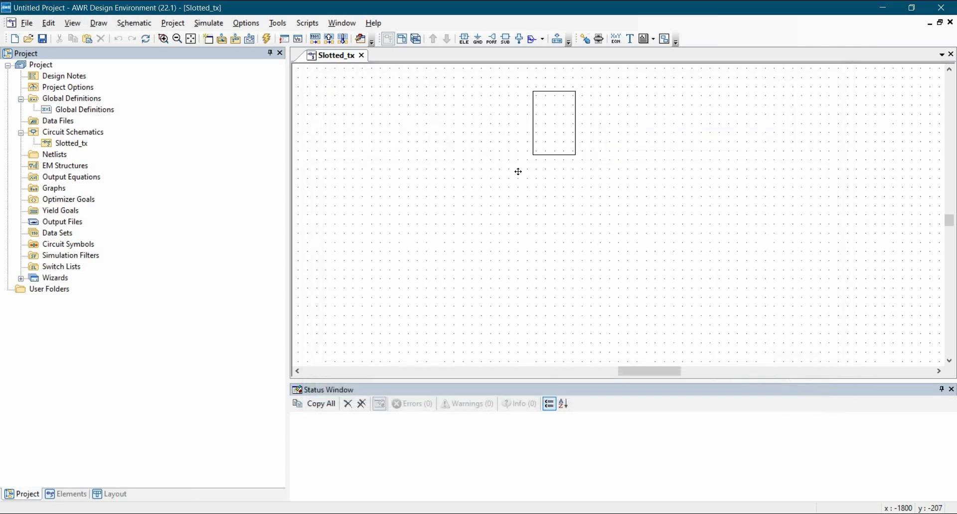
{"action": "left_click", "coordinate": [448, 224]}
Copy the TLINP element and place the duplicate to its right on the same level, leaving a gap between them.
{"action": "key", "text": "ctrl+c"}
{"action": "key", "text": "ctrl+v"}
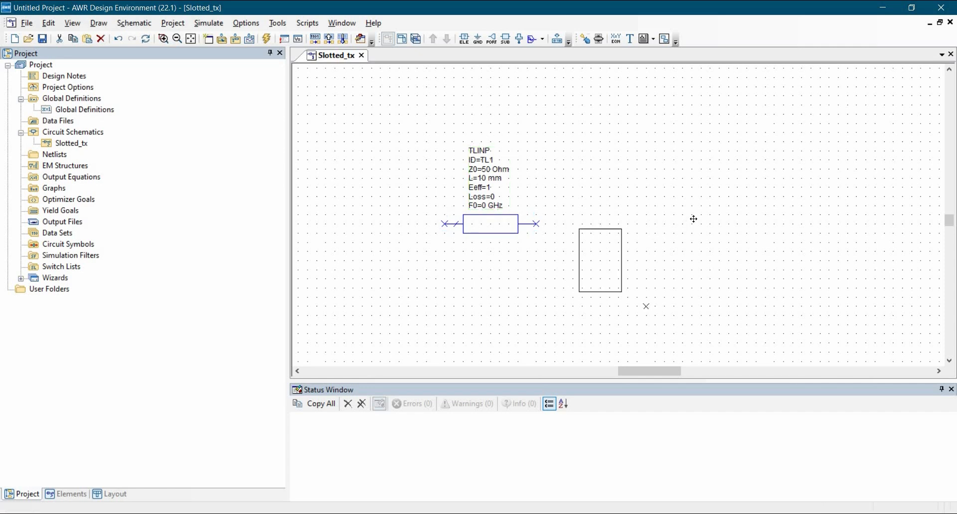
{"action": "left_click", "coordinate": [697, 184]}
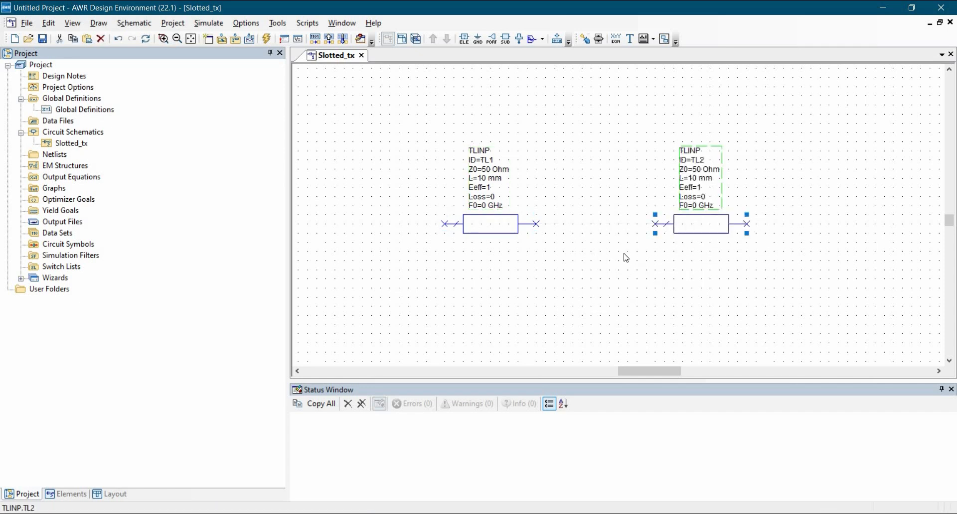
{"action": "left_click", "coordinate": [625, 258]}
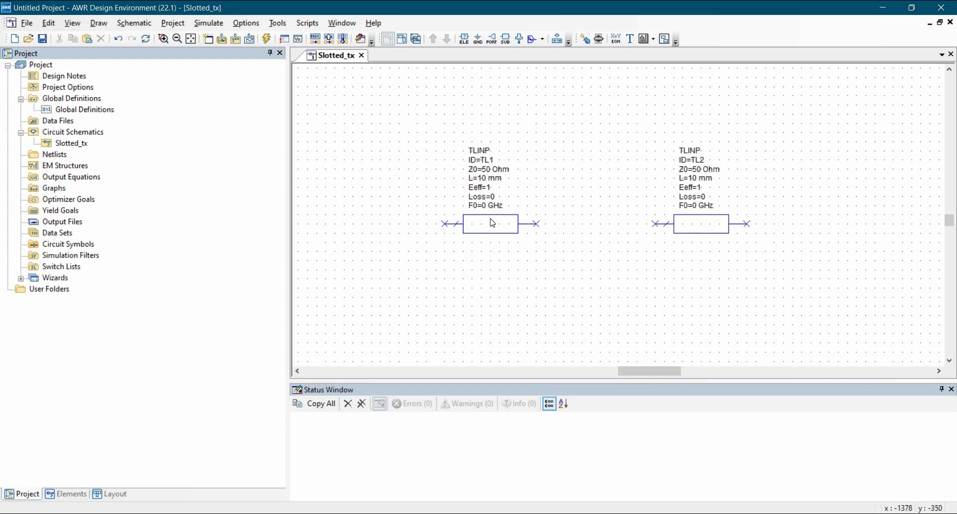
Wire TL1's right end to TL2's left end and delete that connecting wire again.
{"action": "left_click", "coordinate": [700, 229]}
{"action": "left_click", "coordinate": [539, 226]}
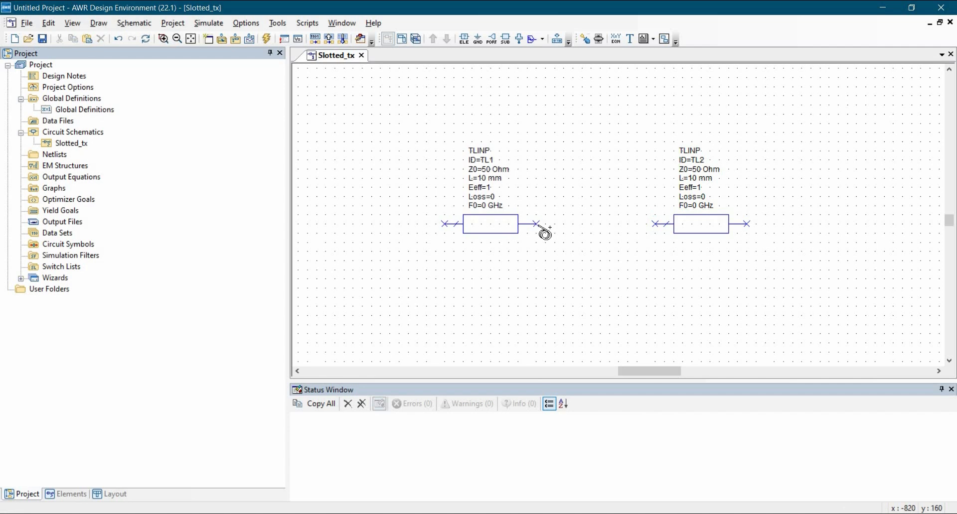
{"action": "left_click", "coordinate": [656, 226]}
{"action": "left_click", "coordinate": [577, 225]}
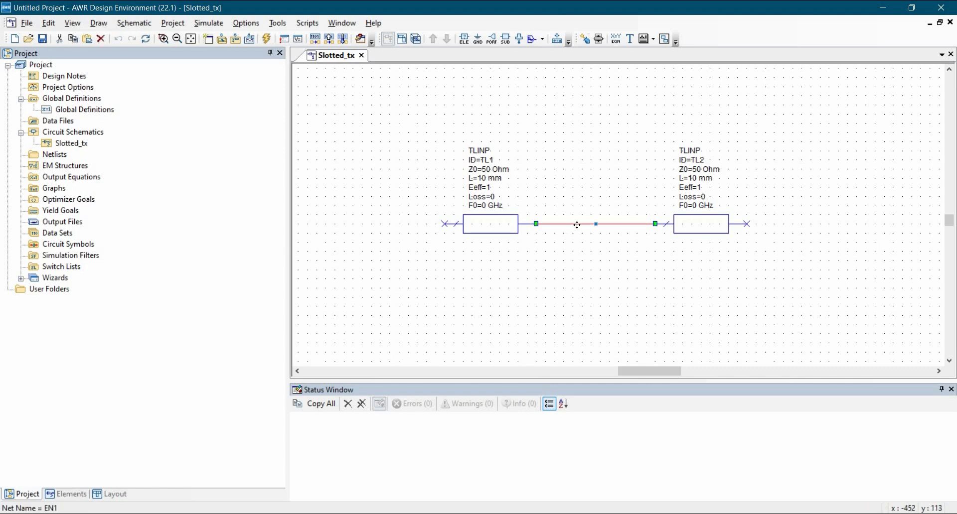
{"action": "left_click", "coordinate": [552, 281]}
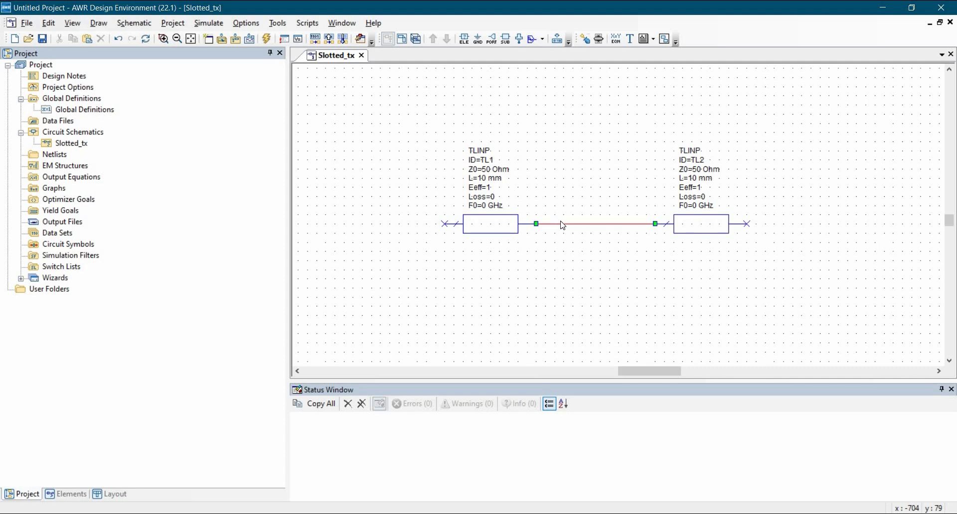
{"action": "left_click", "coordinate": [586, 225]}
{"action": "key", "text": "Delete"}
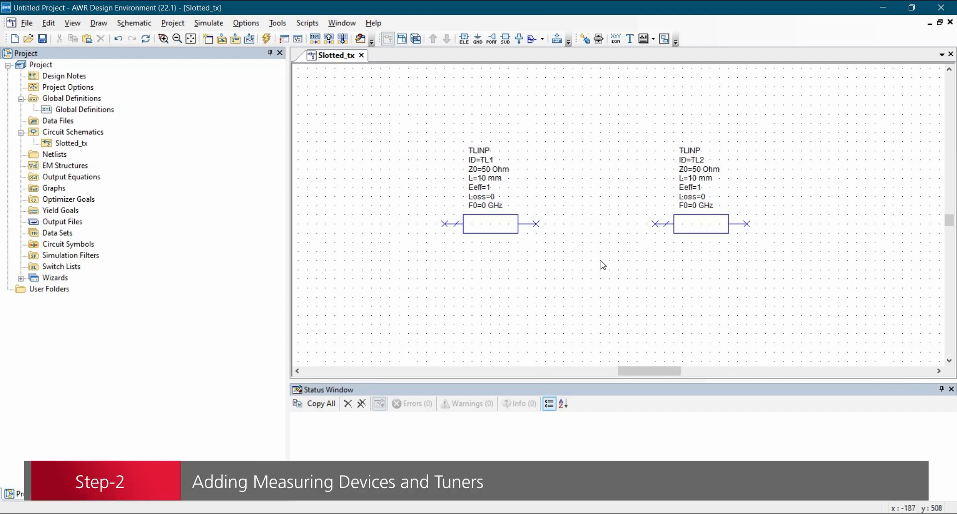
Insert an I_METER current meter between the two transmission lines, attached to TL1's right end and wired to TL2.
{"action": "key", "text": "ctrl+l"}
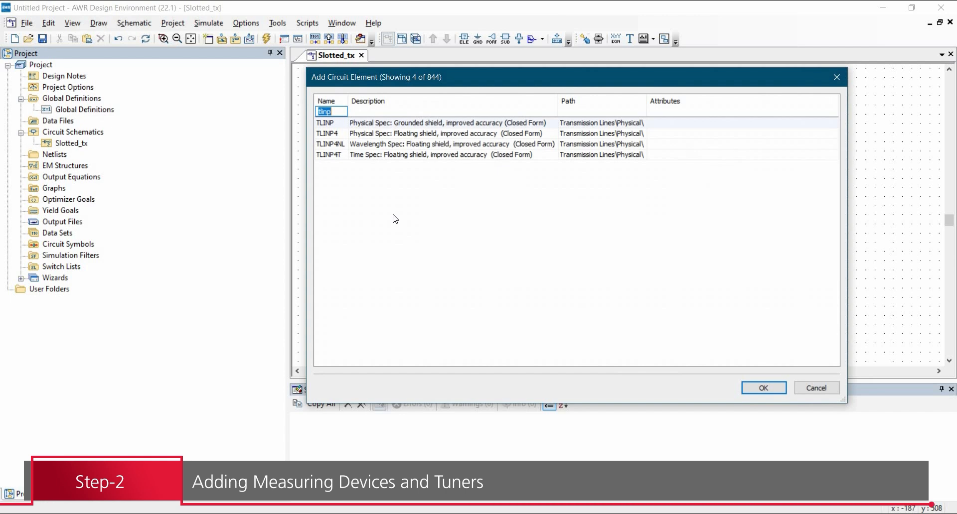
{"action": "type", "text": "meter"}
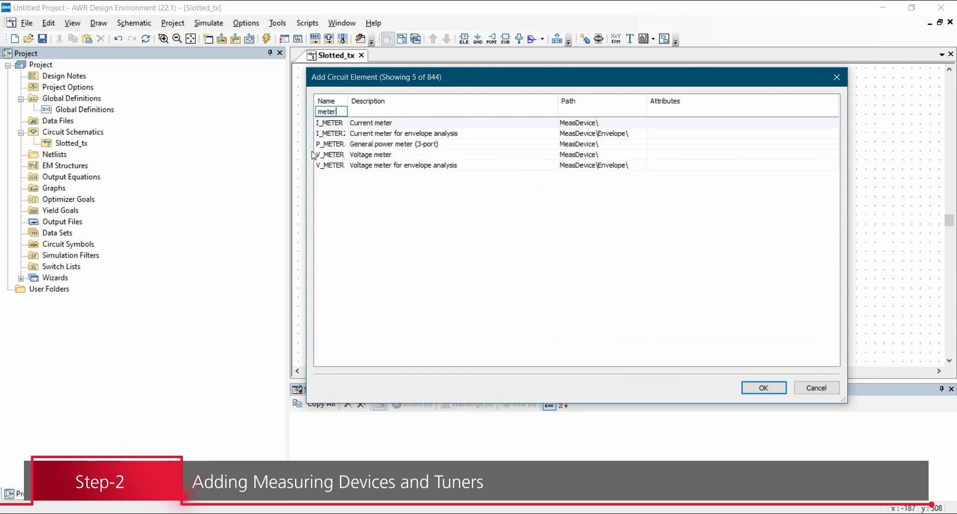
{"action": "left_click", "coordinate": [337, 124]}
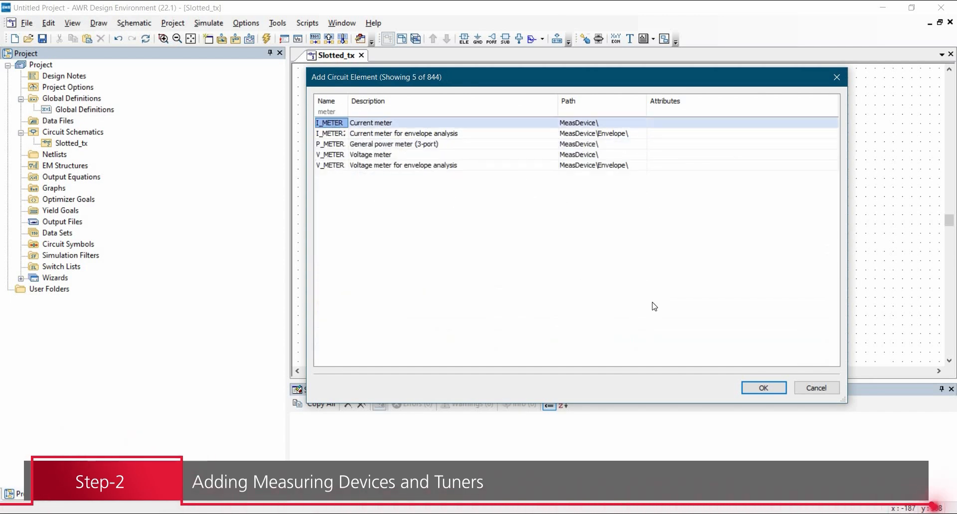
{"action": "left_click", "coordinate": [753, 389]}
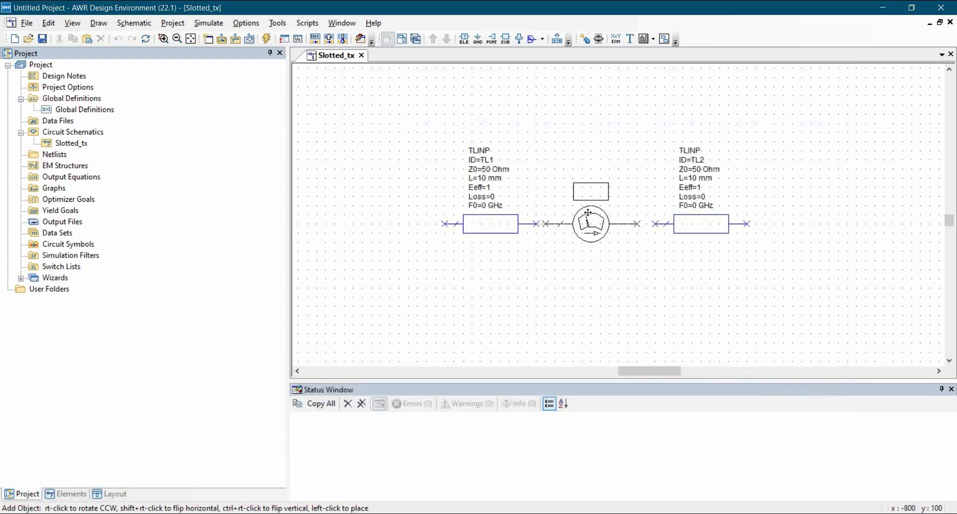
{"action": "left_click", "coordinate": [582, 213]}
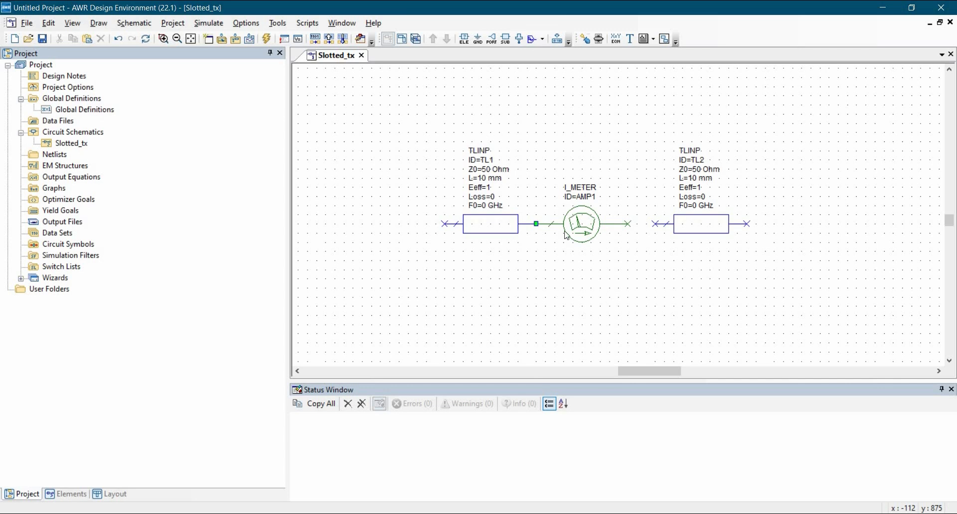
{"action": "left_click", "coordinate": [656, 225]}
{"action": "left_click", "coordinate": [628, 224]}
Add a V_METER voltage meter below the junction between the current meter and TL2, and wire its positive end to that junction.
{"action": "key", "text": "ctrl+l"}
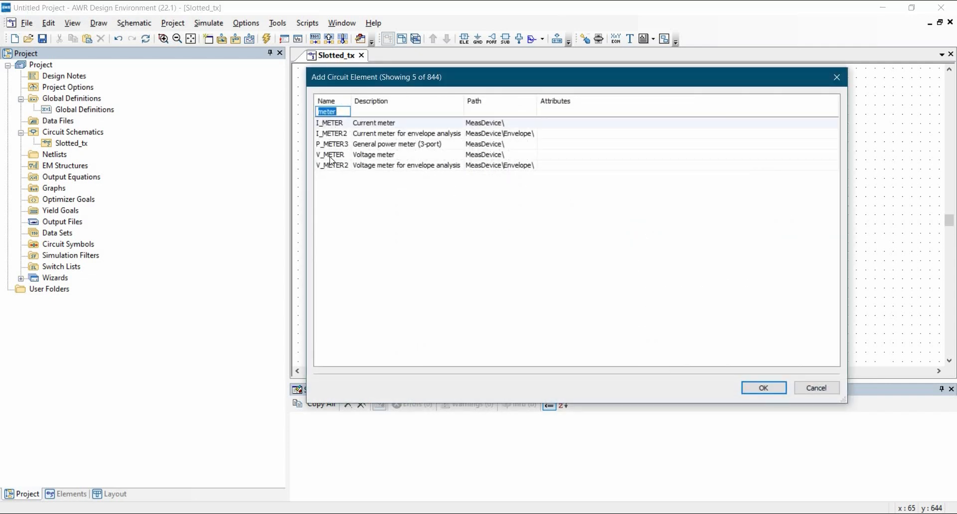
{"action": "left_click", "coordinate": [332, 155]}
{"action": "left_click", "coordinate": [755, 388]}
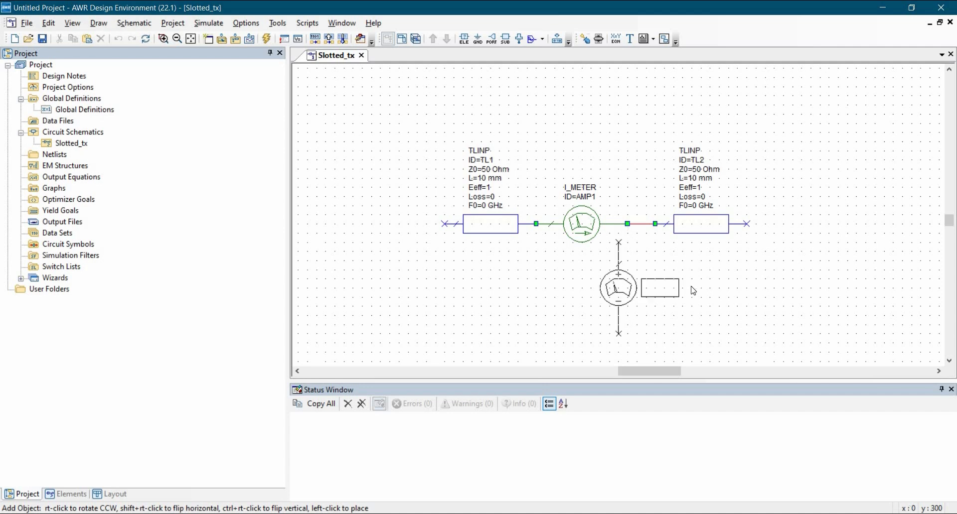
{"action": "left_click", "coordinate": [644, 288]}
{"action": "left_click", "coordinate": [625, 224]}
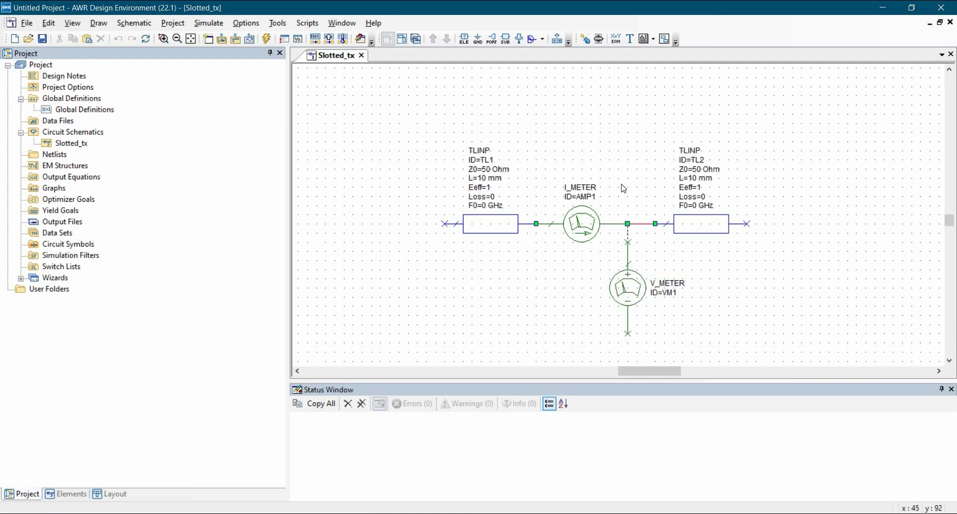
Attach a ground to the negative end of the voltage meter.
{"action": "left_click", "coordinate": [480, 42]}
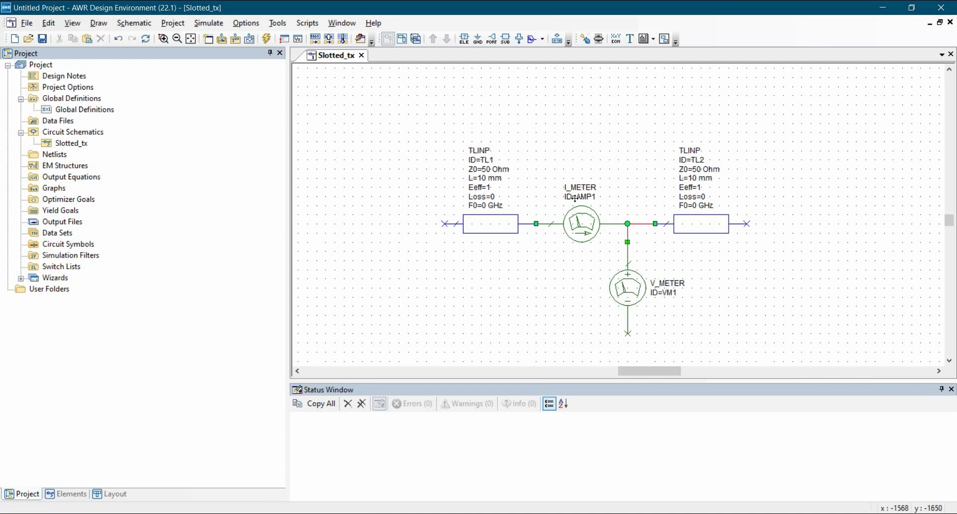
{"action": "left_click", "coordinate": [627, 334]}
{"action": "left_click", "coordinate": [721, 329]}
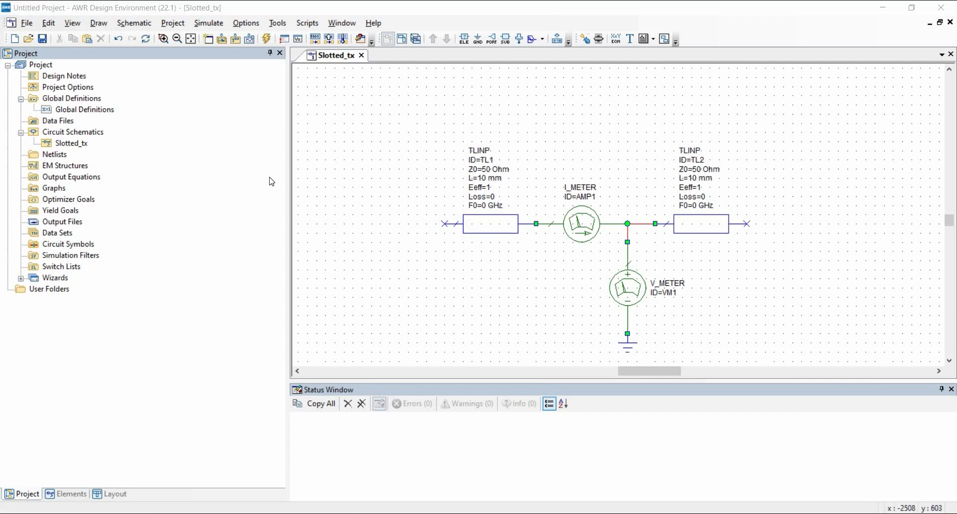
Open the project's Global Definitions and add the equation L=100.
{"action": "double_click", "coordinate": [81, 110]}
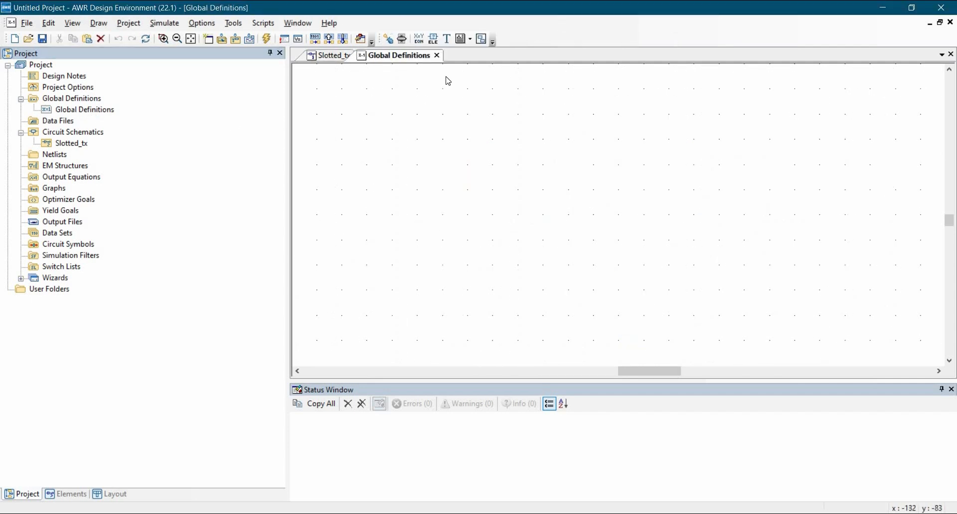
{"action": "left_click", "coordinate": [419, 39]}
{"action": "left_click", "coordinate": [419, 108]}
{"action": "type", "text": "L=100"}
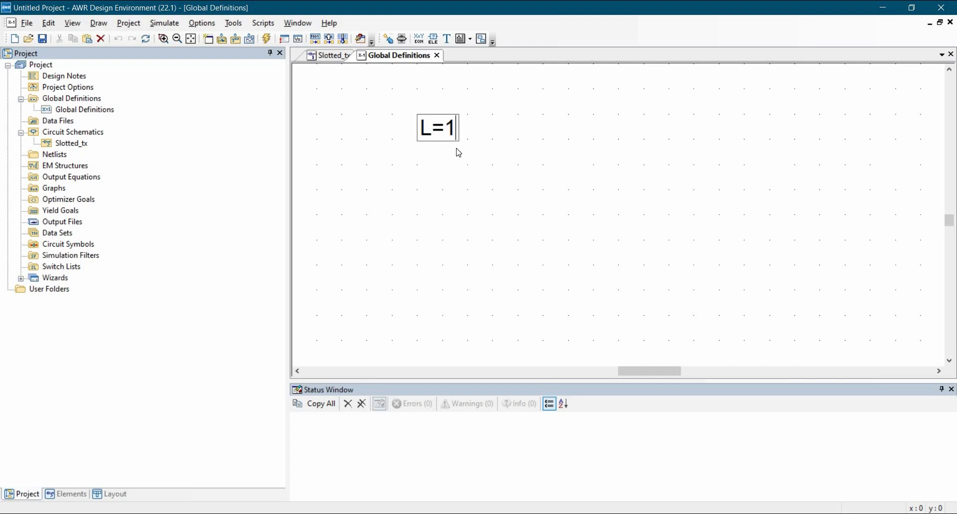
{"action": "left_click", "coordinate": [510, 183]}
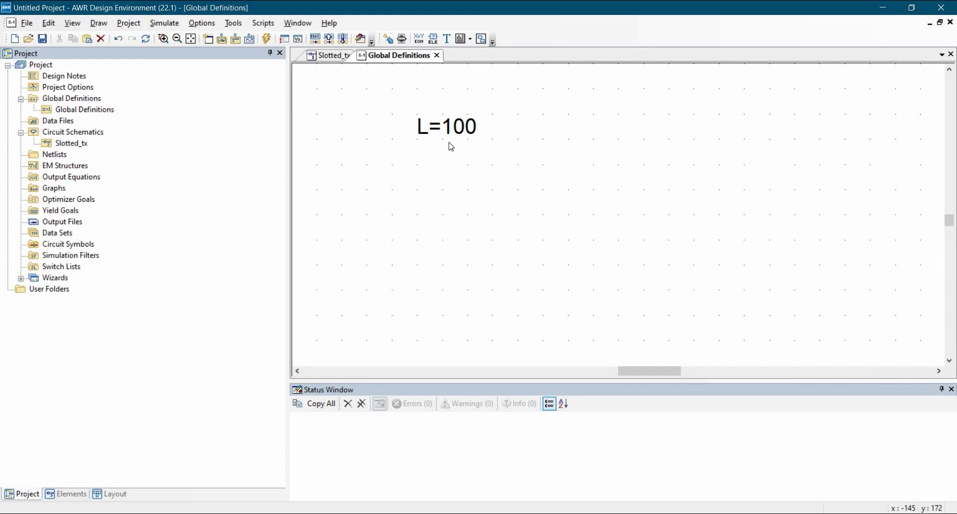
Duplicate the L=100 equation directly below itself and change the copy to X=100.
{"action": "left_click", "coordinate": [429, 127]}
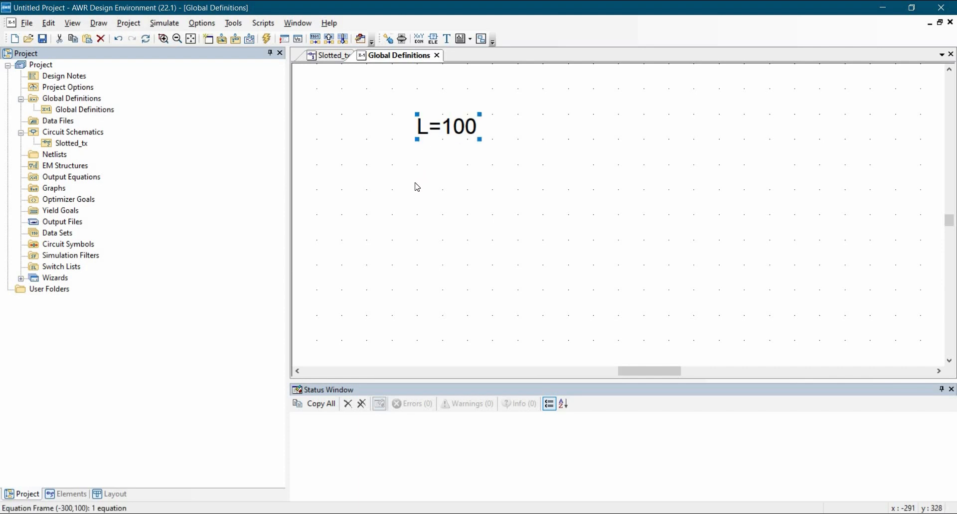
{"action": "key", "text": "ctrl+c"}
{"action": "key", "text": "ctrl+v"}
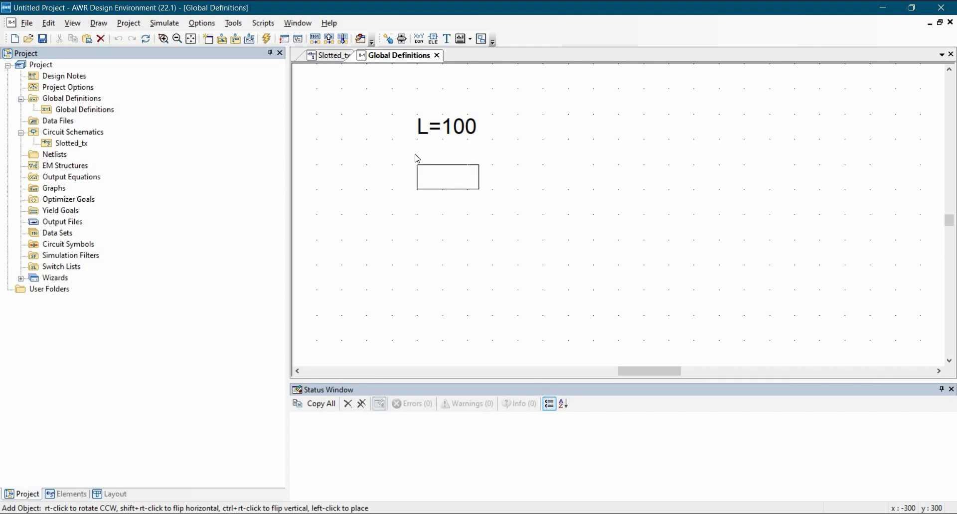
{"action": "left_click", "coordinate": [417, 146]}
{"action": "left_click", "coordinate": [438, 161]}
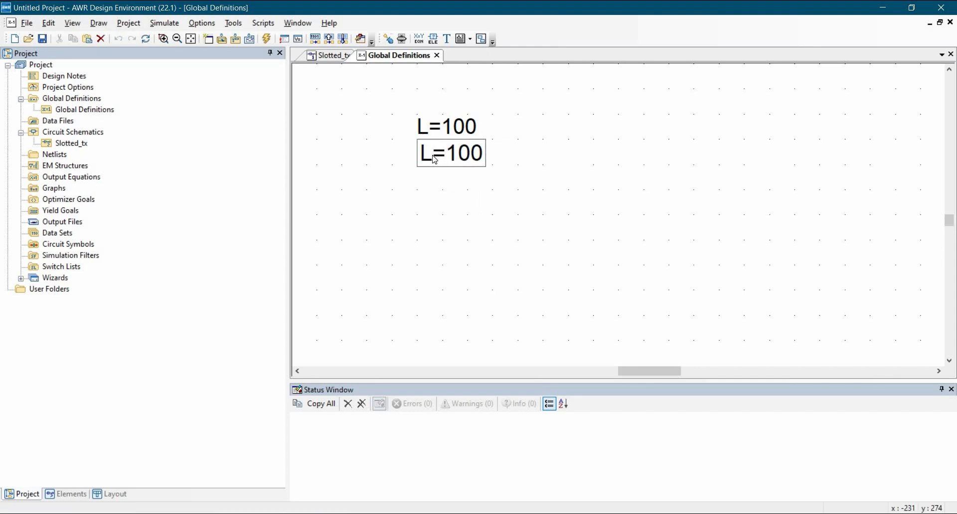
{"action": "key", "text": "BackSpace"}
{"action": "type", "text": "X"}
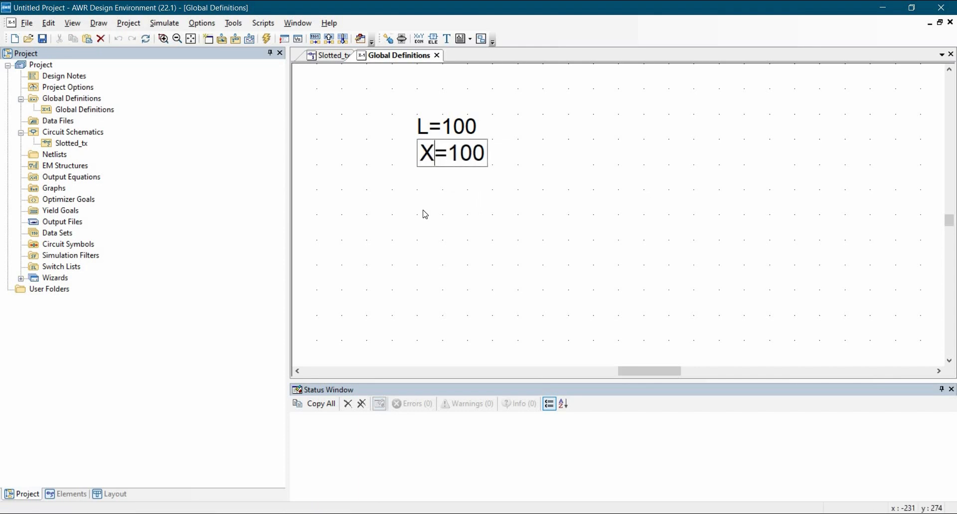
{"action": "left_click", "coordinate": [425, 214]}
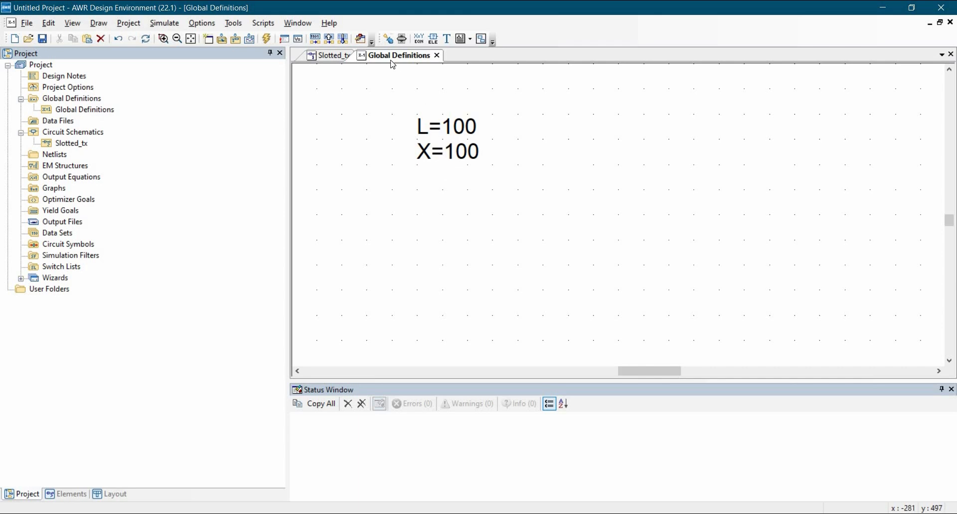
In the Slotted_tx schematic, set TL1's length to the variable X and TL2's length to L-X.
{"action": "left_click", "coordinate": [329, 55]}
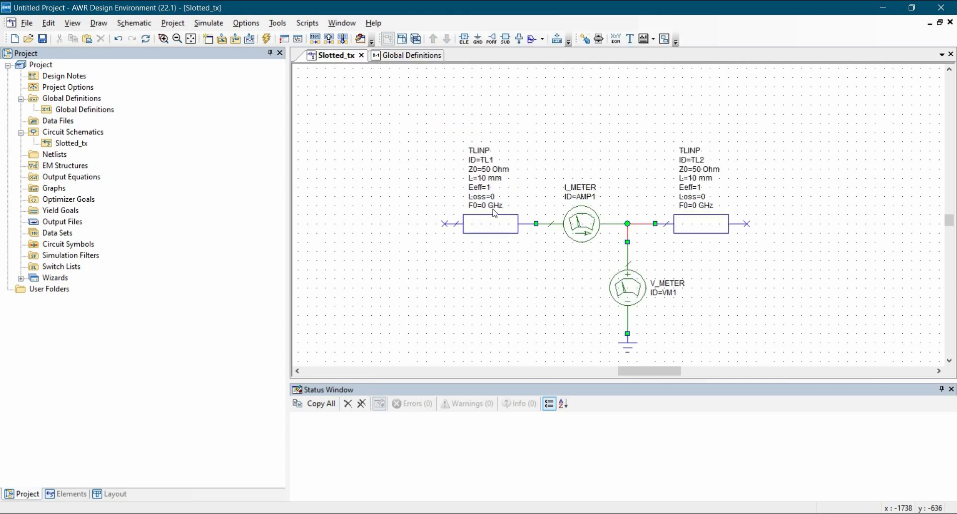
{"action": "double_click", "coordinate": [486, 180]}
{"action": "type", "text": "X"}
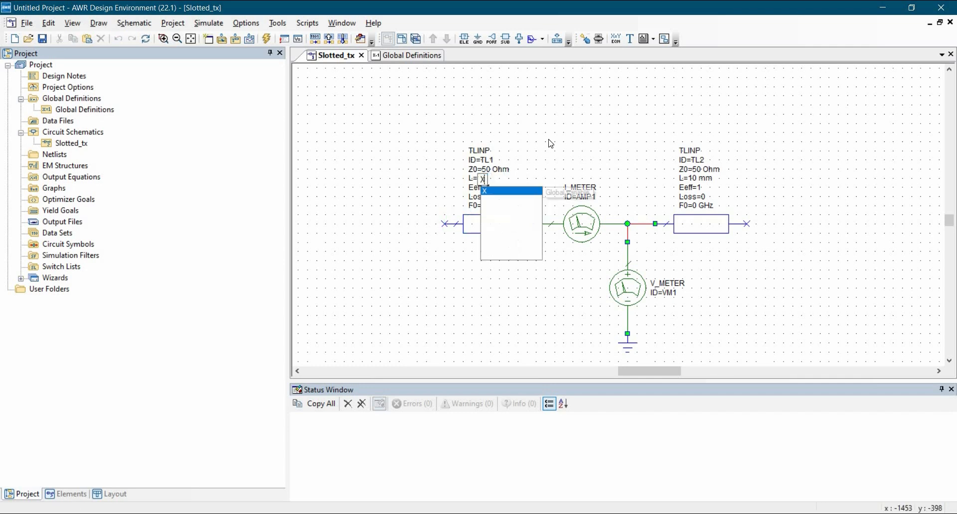
{"action": "key", "text": "Return"}
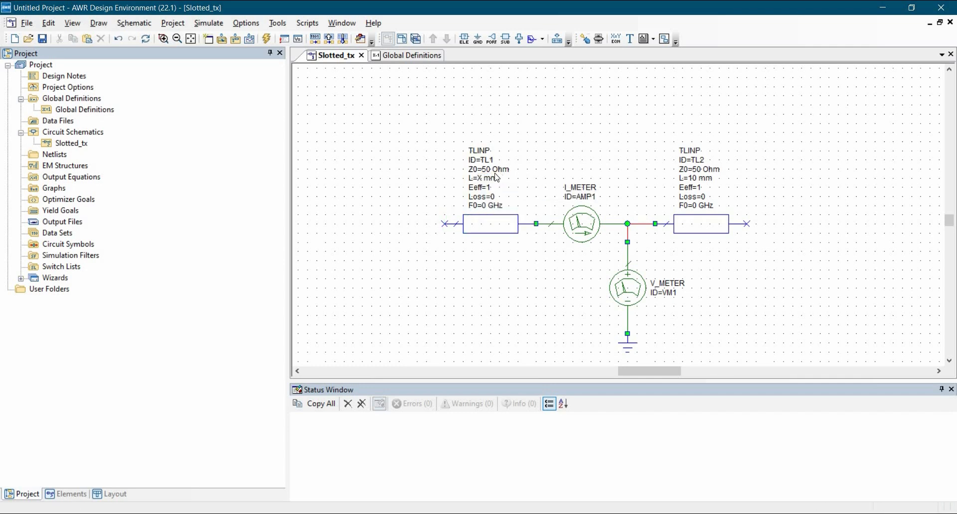
{"action": "double_click", "coordinate": [696, 182]}
{"action": "type", "text": "L-X"}
{"action": "key", "text": "Return"}
{"action": "left_click", "coordinate": [624, 288]}
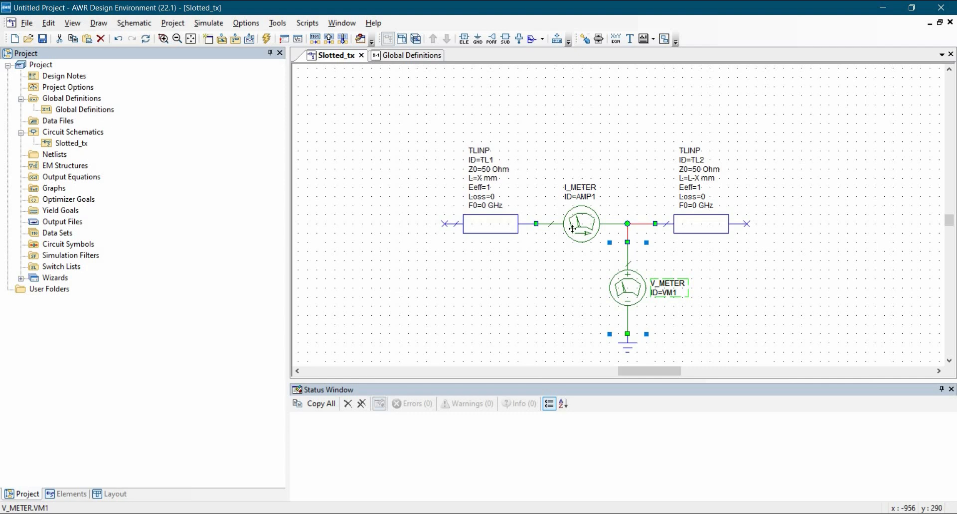
{"action": "left_click", "coordinate": [554, 315]}
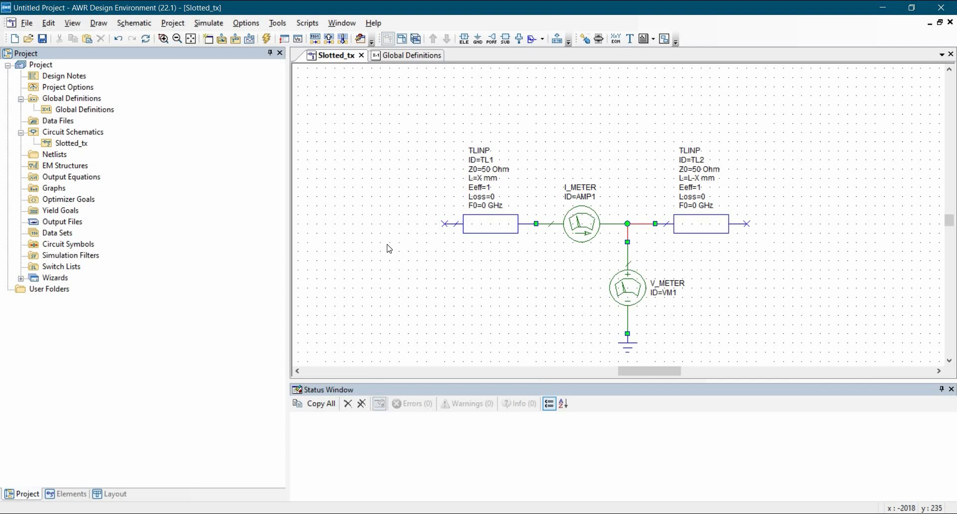
Place a PORT1 harmonic balance port with a 1-tone source before TL1 and connect it to TL1's free end.
{"action": "left_click", "coordinate": [65, 495]}
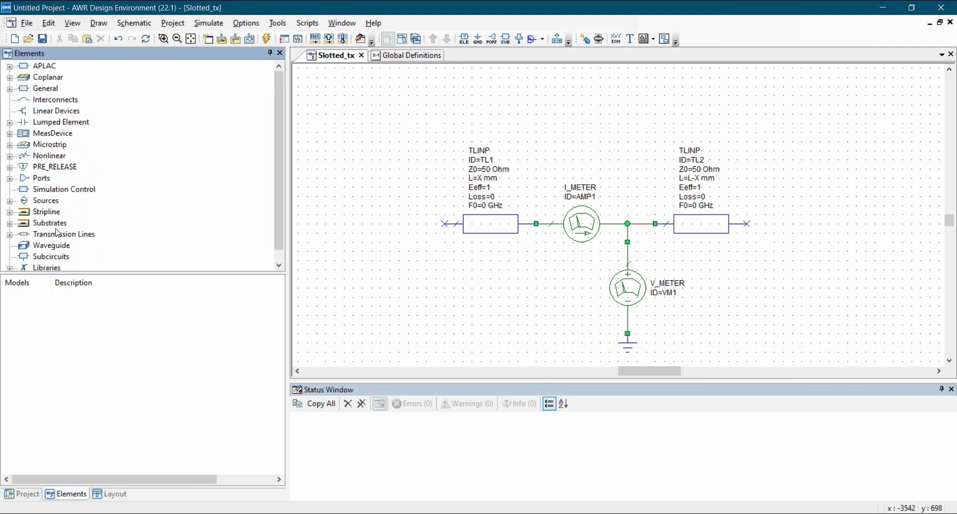
{"action": "scroll", "coordinate": [58, 233], "scroll_direction": "down", "scroll_amount": 1}
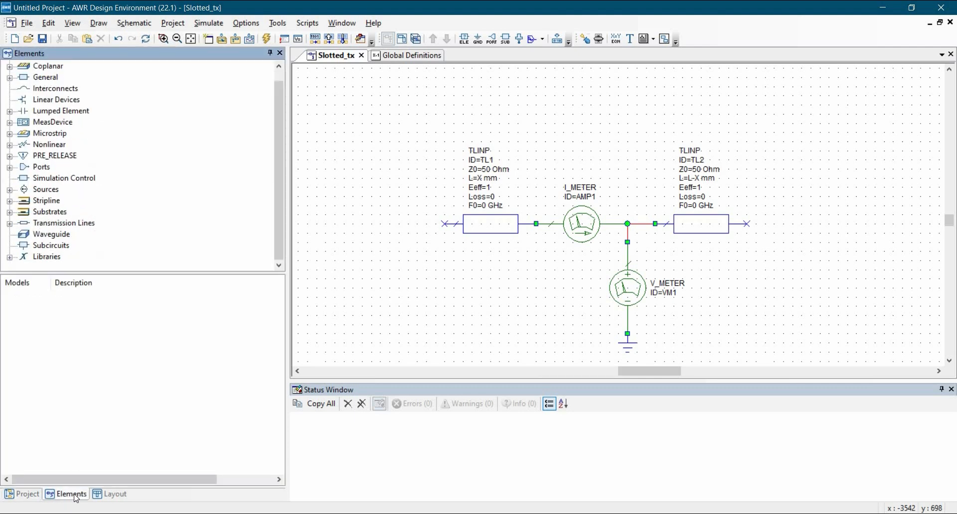
{"action": "left_click", "coordinate": [10, 168]}
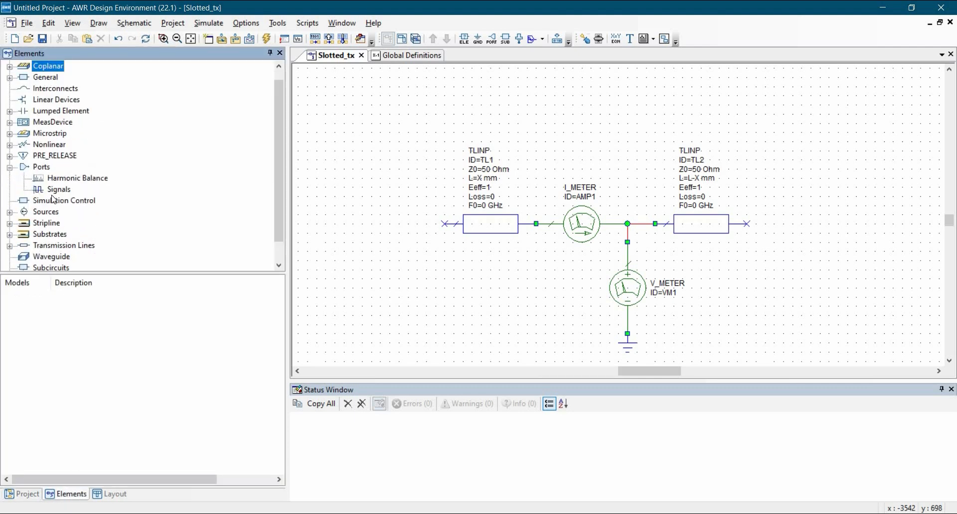
{"action": "left_click", "coordinate": [70, 178]}
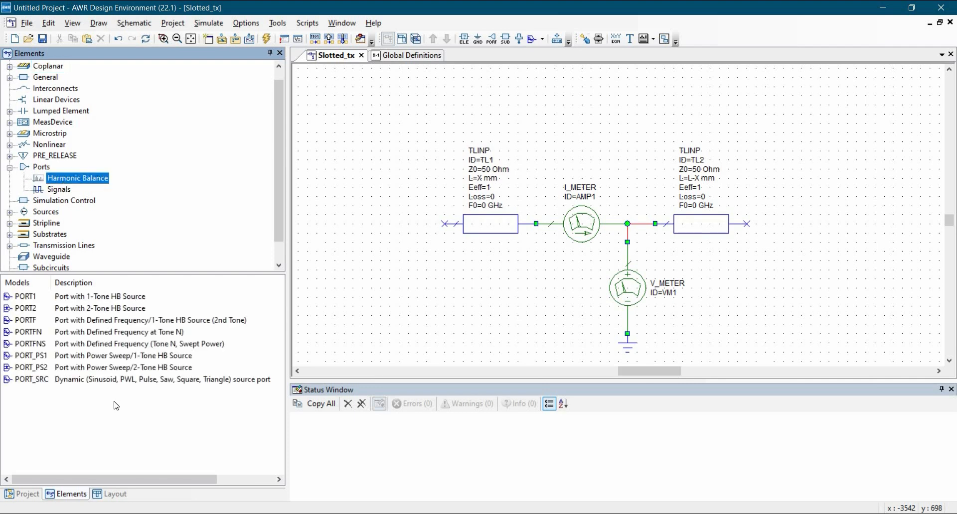
{"action": "left_click", "coordinate": [26, 298]}
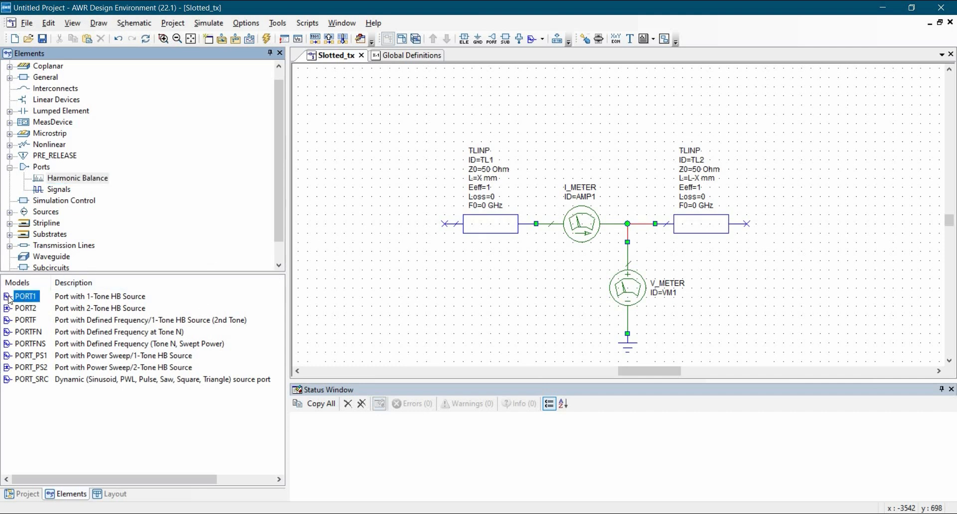
{"action": "left_click_drag", "start_coordinate": [22, 299], "coordinate": [376, 203]}
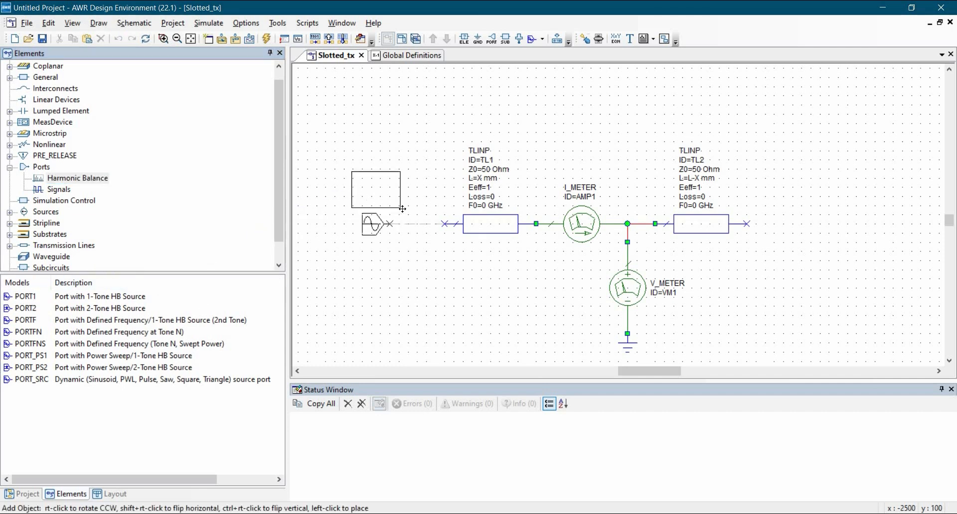
{"action": "left_click", "coordinate": [419, 202]}
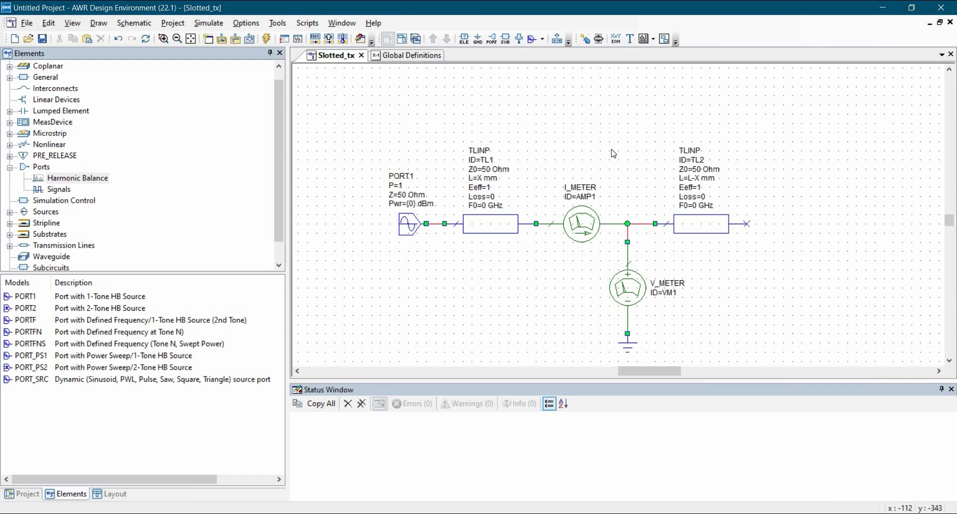
Add a vertical RES closed-form resistor beside TL2's free end and set its resistance to 50 Ohm.
{"action": "key", "text": "ctrl+l"}
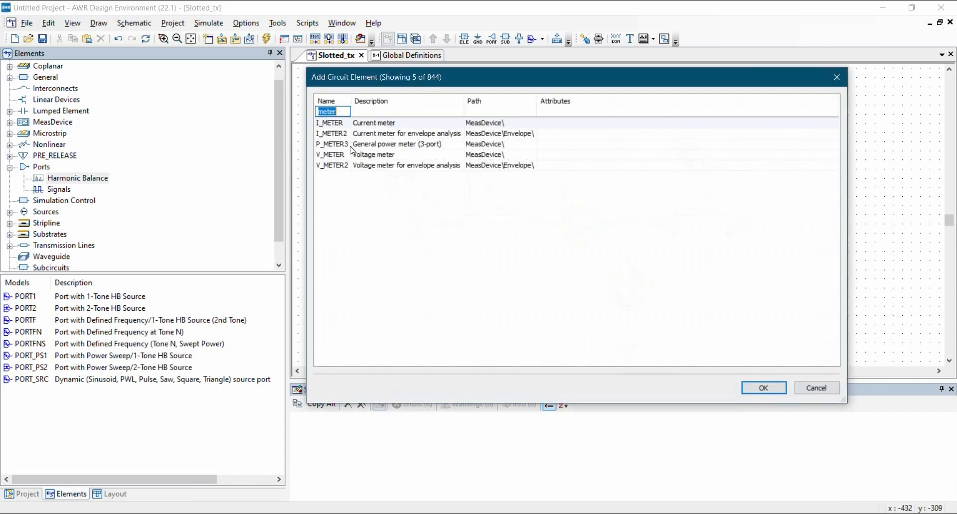
{"action": "type", "text": "RES"}
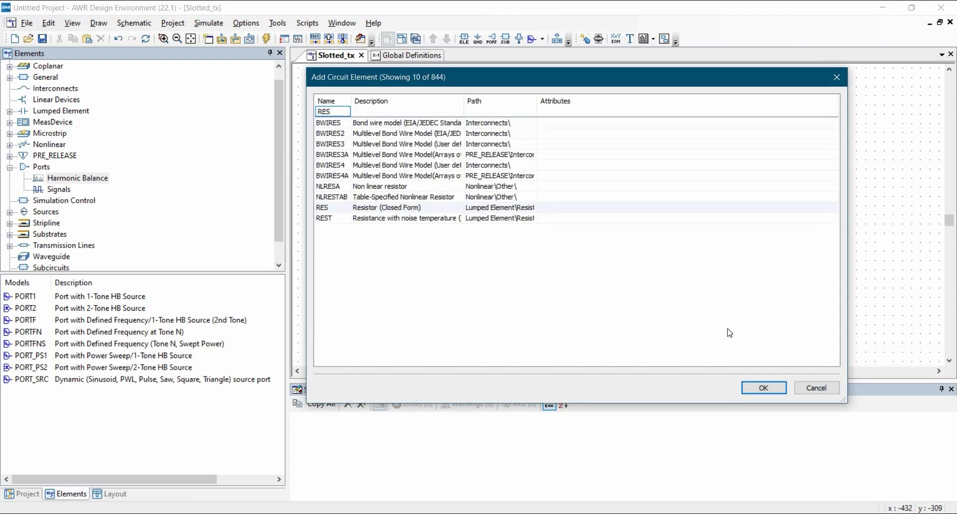
{"action": "left_click", "coordinate": [763, 388]}
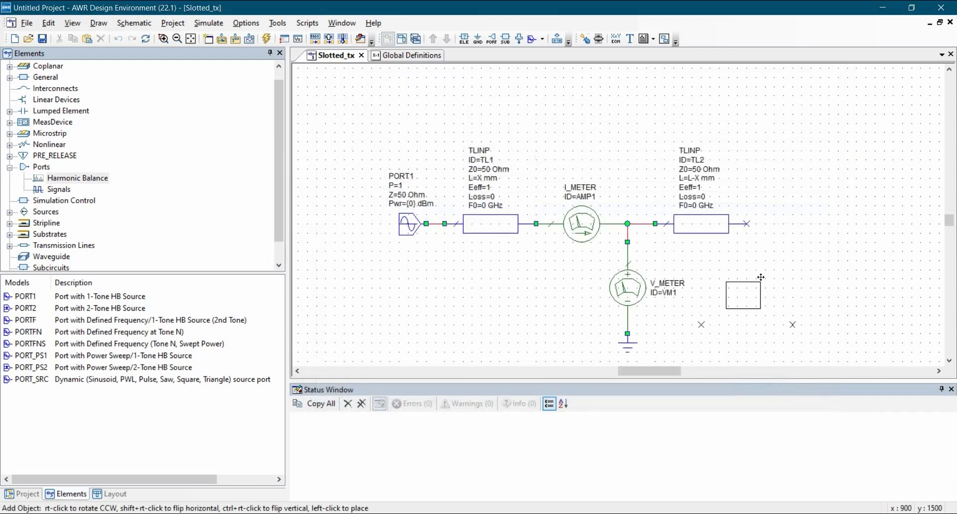
{"action": "left_click", "coordinate": [787, 277]}
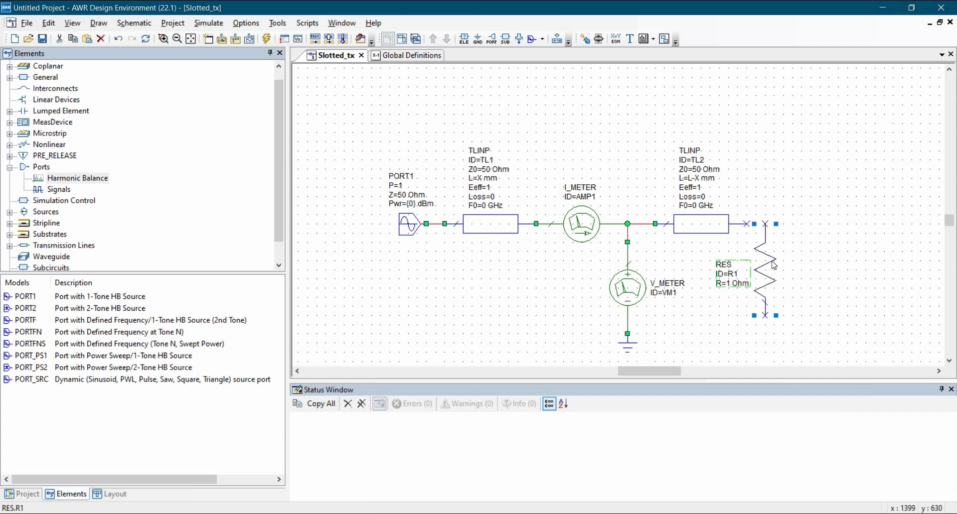
{"action": "double_click", "coordinate": [730, 284]}
{"action": "type", "text": "50"}
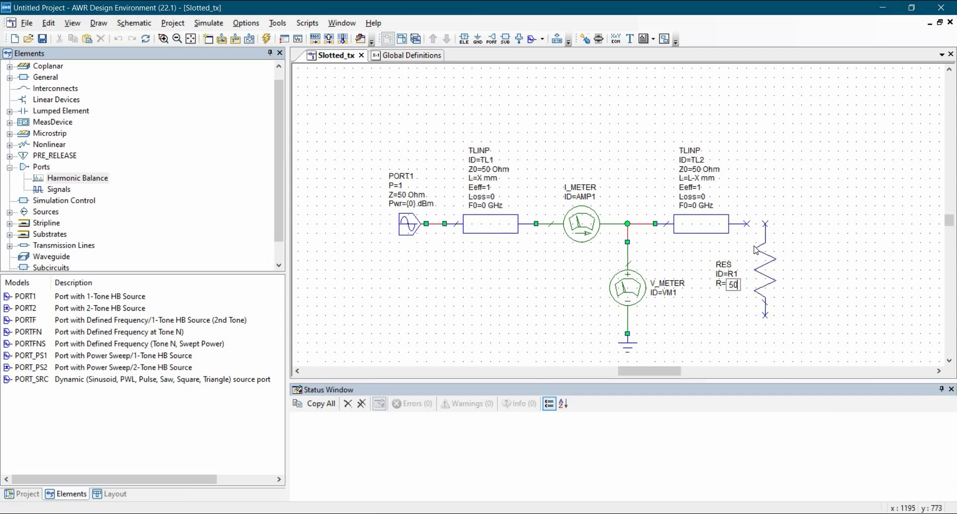
Wire TL2's free end to the upper end of the resistor and ground the resistor's lower end.
{"action": "left_click", "coordinate": [747, 225]}
{"action": "left_click", "coordinate": [766, 224]}
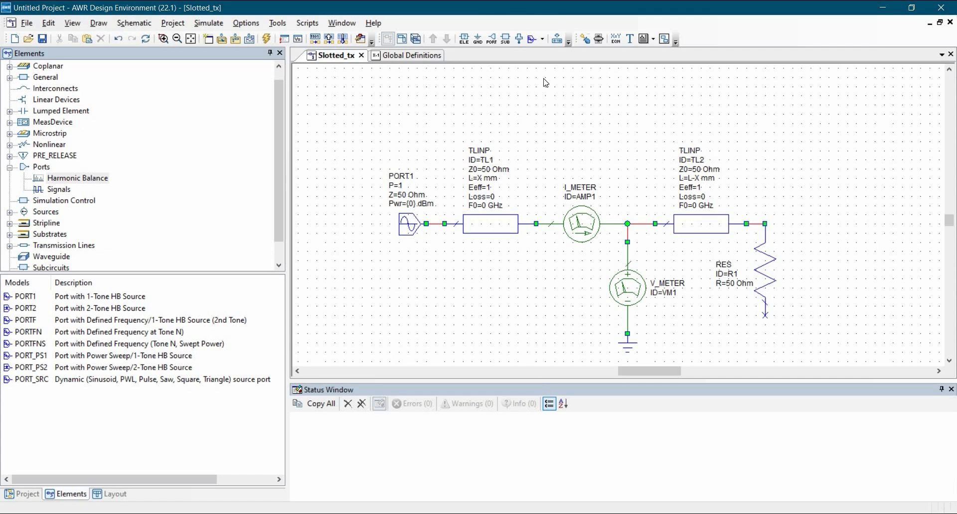
{"action": "left_click", "coordinate": [477, 39]}
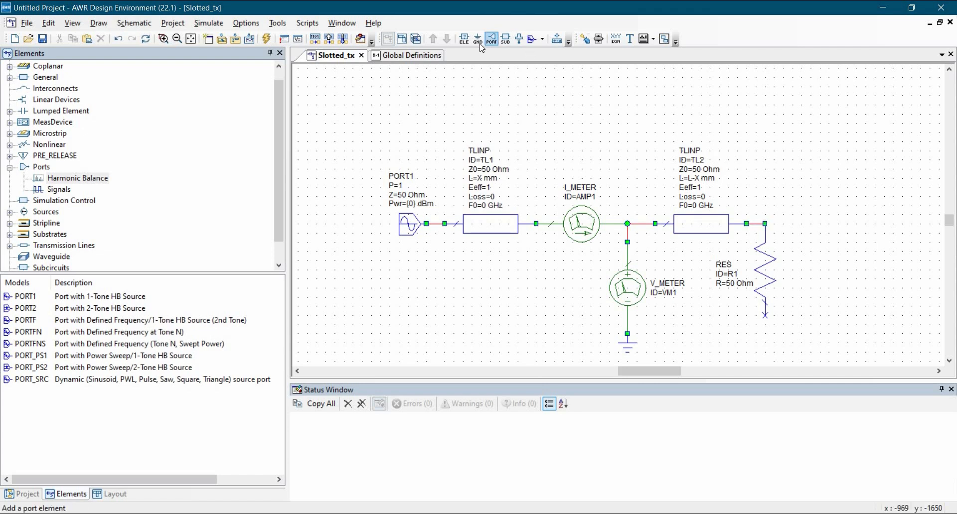
{"action": "left_click", "coordinate": [765, 316]}
{"action": "left_click", "coordinate": [788, 281]}
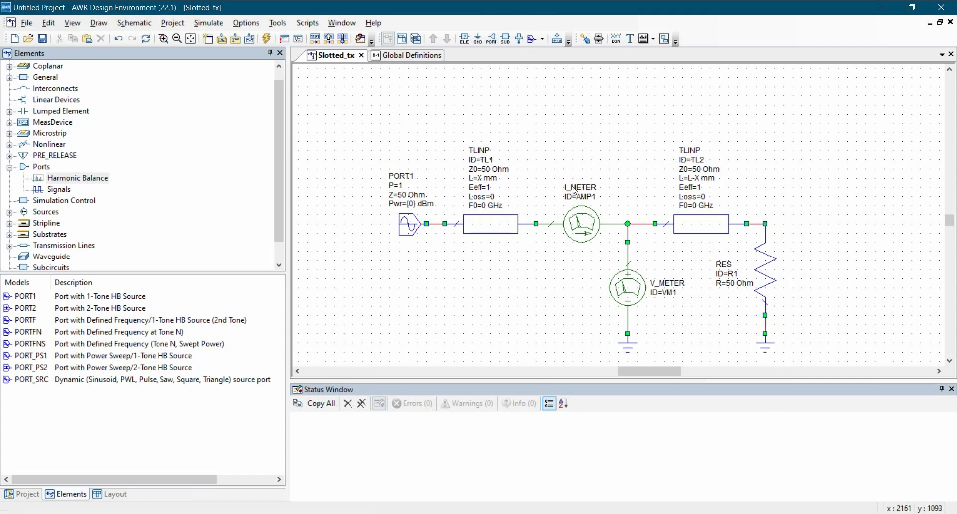
{"action": "left_click", "coordinate": [190, 39]}
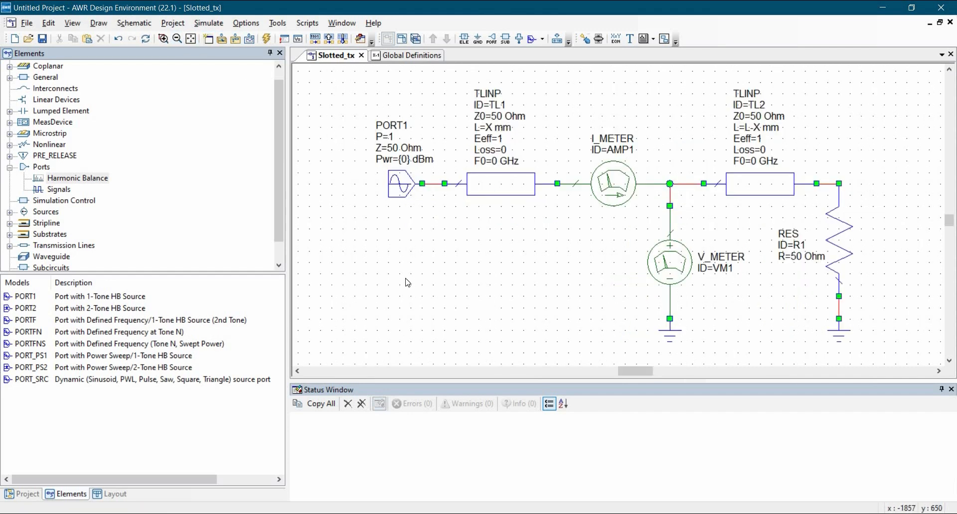
Create a new rectangular graph named Graph 1 in the project.
{"action": "left_click", "coordinate": [22, 494]}
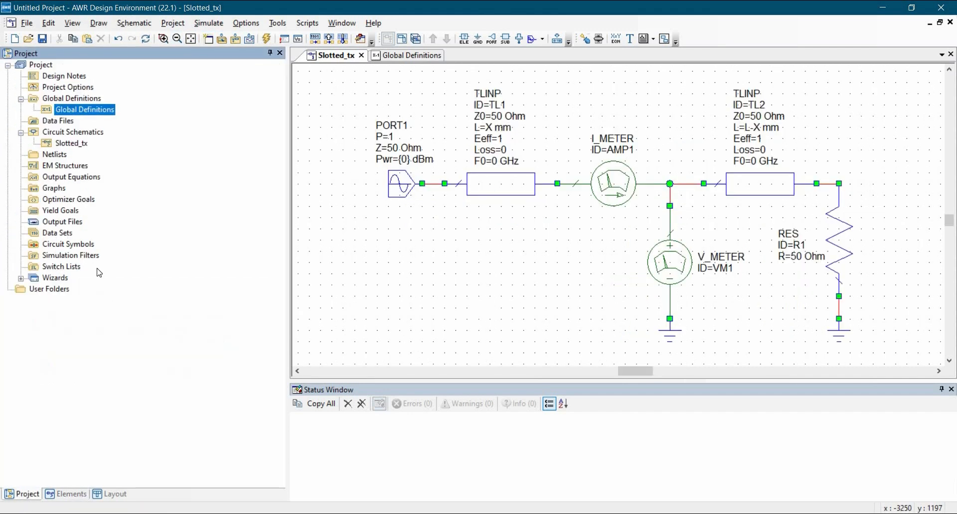
{"action": "left_click", "coordinate": [54, 188]}
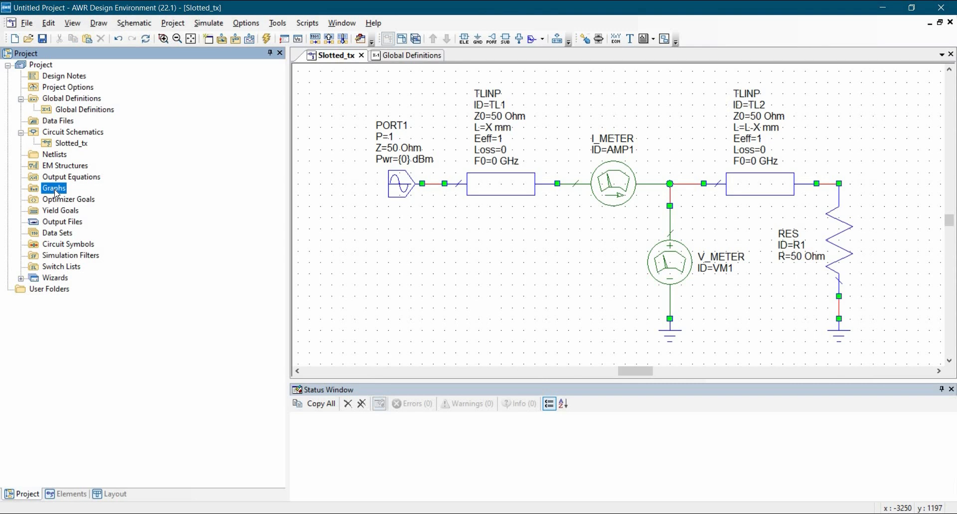
{"action": "right_click", "coordinate": [56, 194]}
{"action": "left_click", "coordinate": [70, 201]}
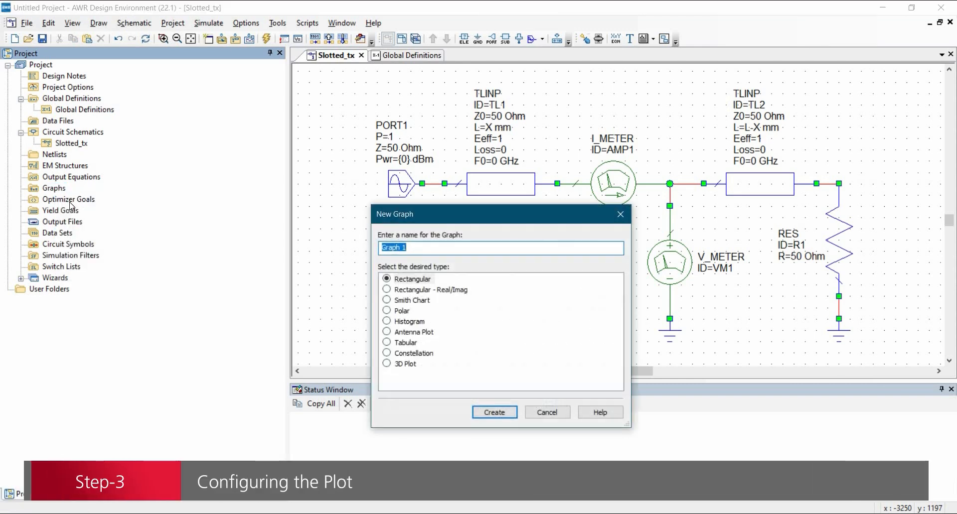
{"action": "left_click", "coordinate": [505, 414]}
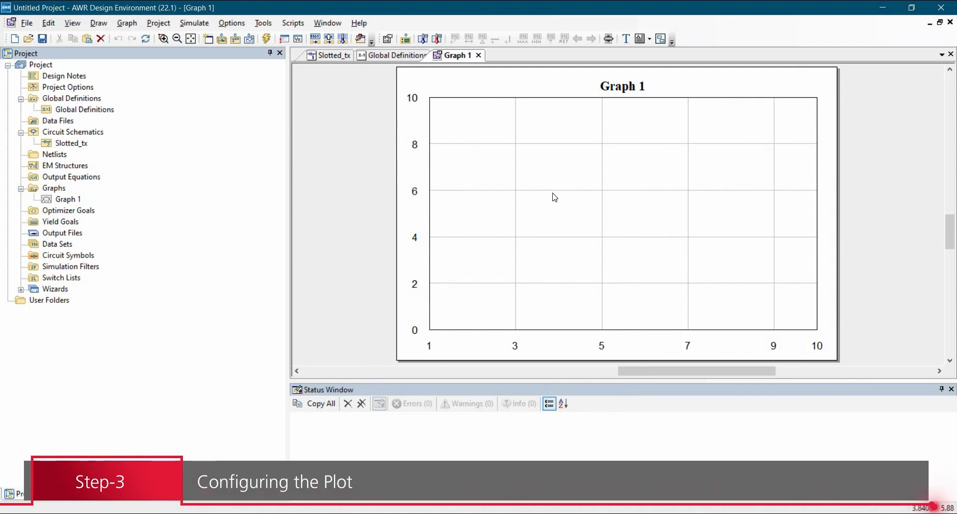
Start a new measurement on Graph 1 and choose the nonlinear voltage harmonic component Vcomp.
{"action": "right_click", "coordinate": [538, 189]}
{"action": "left_click", "coordinate": [562, 270]}
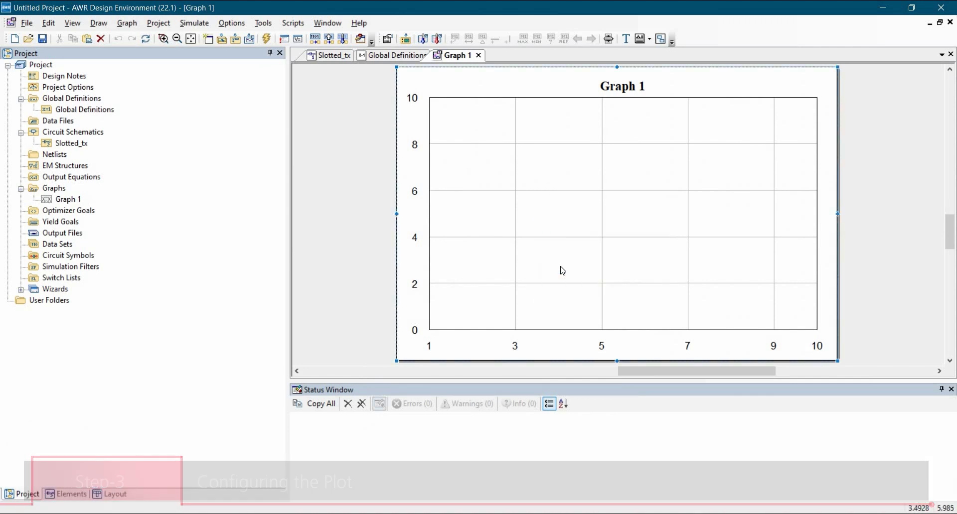
{"action": "scroll", "coordinate": [85, 124], "scroll_direction": "up", "scroll_amount": 1}
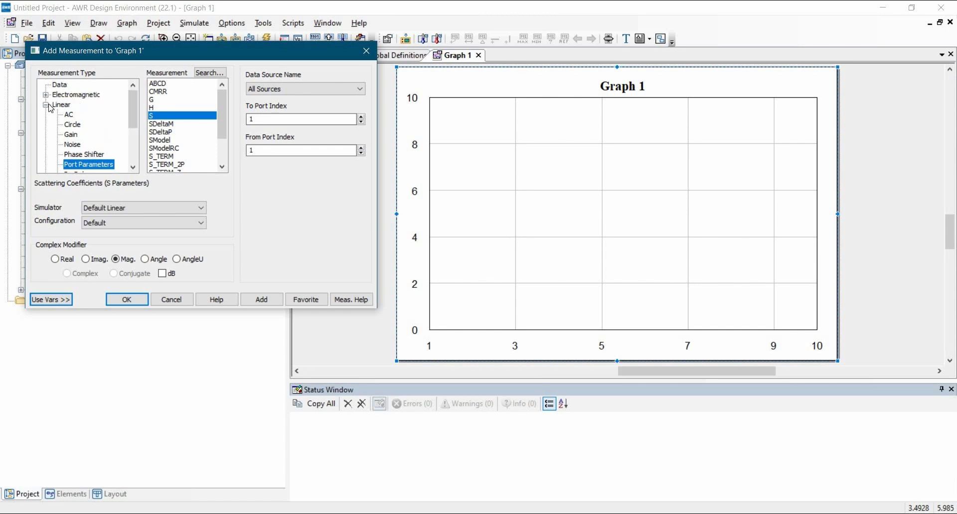
{"action": "left_click", "coordinate": [45, 105]}
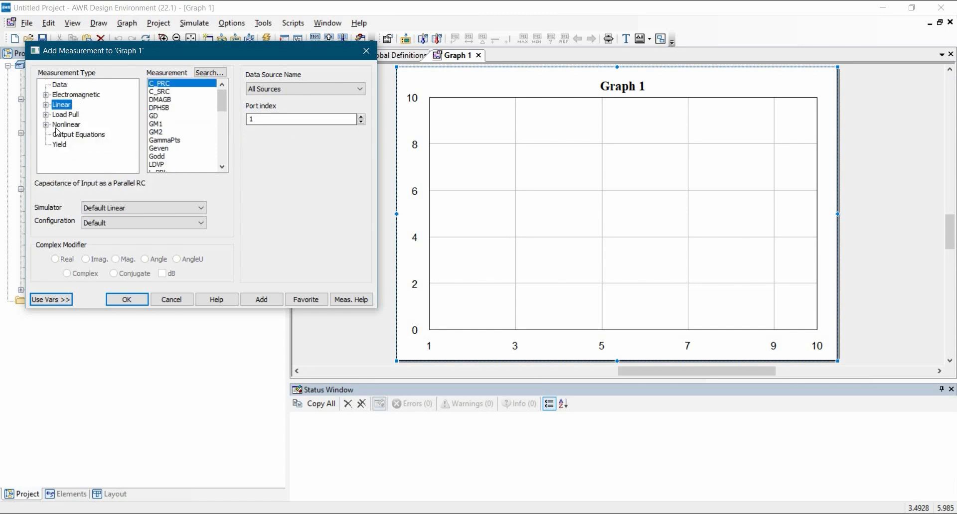
{"action": "left_click", "coordinate": [46, 125]}
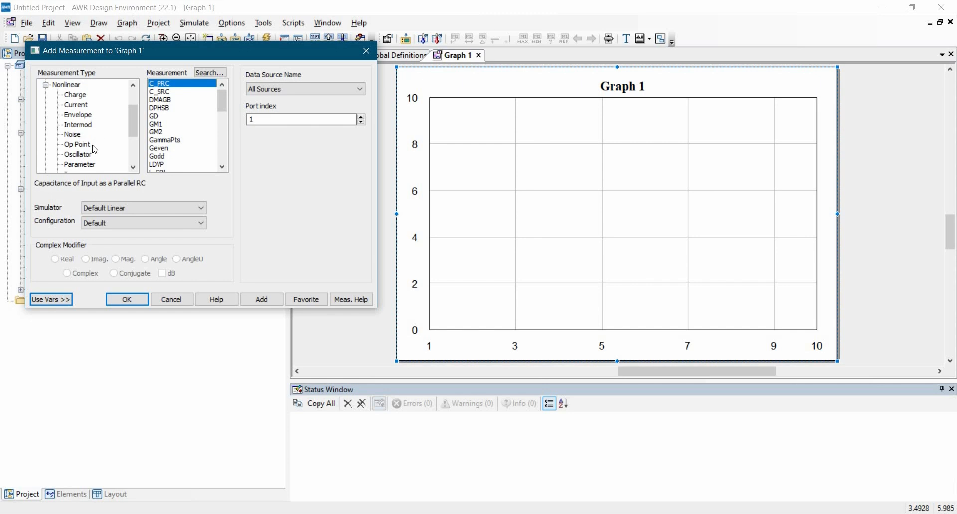
{"action": "scroll", "coordinate": [94, 147], "scroll_direction": "down", "scroll_amount": 2}
{"action": "left_click", "coordinate": [76, 124]}
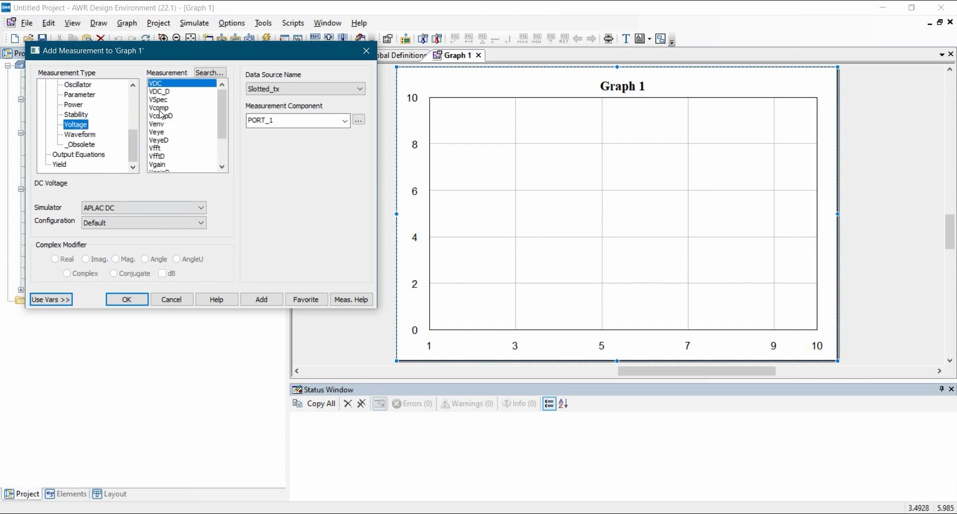
{"action": "left_click", "coordinate": [159, 108]}
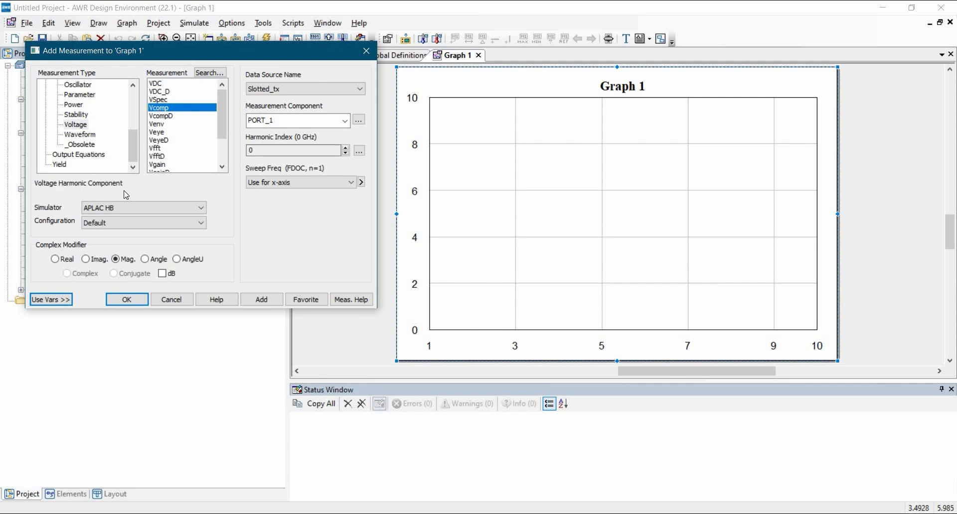
Add the Vcomp magnitude measurement from Slotted_tx at V_METER.VM1 with harmonic index 1.
{"action": "left_click", "coordinate": [283, 90]}
{"action": "left_click", "coordinate": [288, 106]}
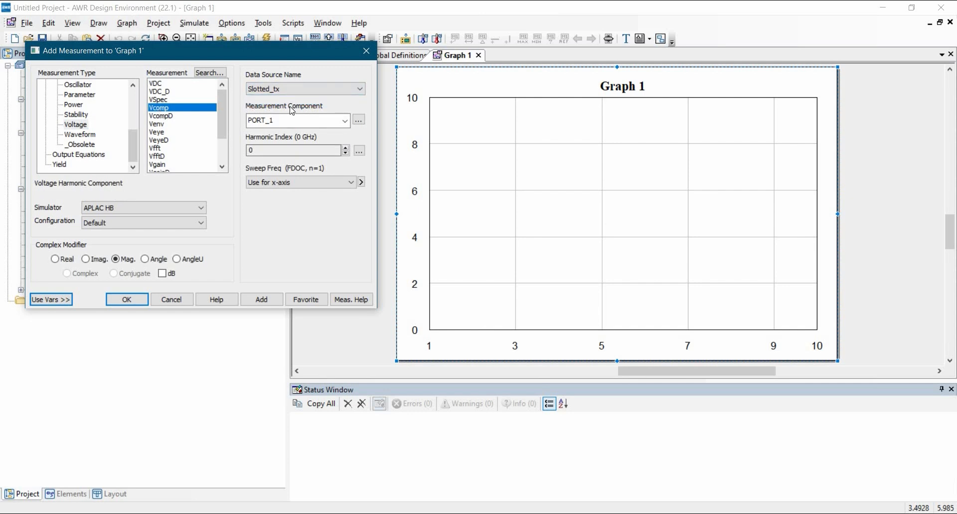
{"action": "left_click", "coordinate": [358, 121]}
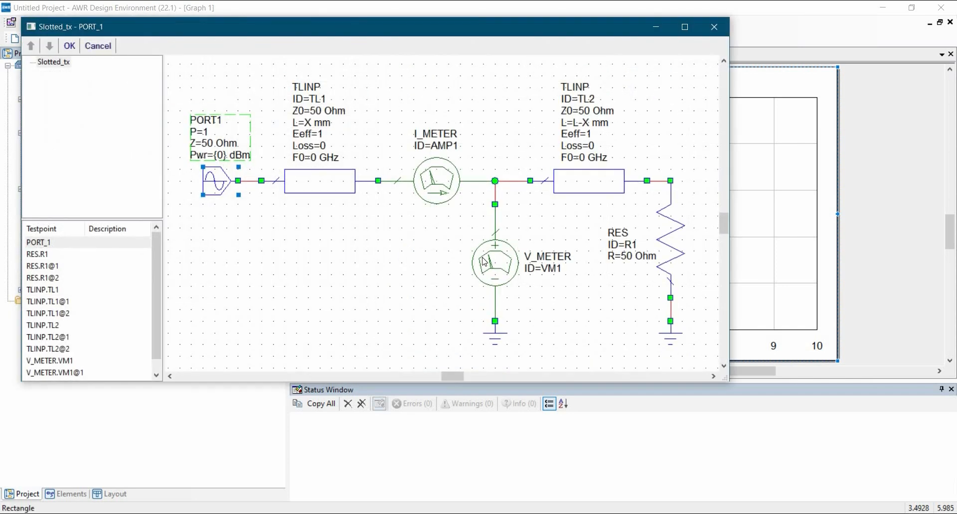
{"action": "left_click", "coordinate": [493, 263]}
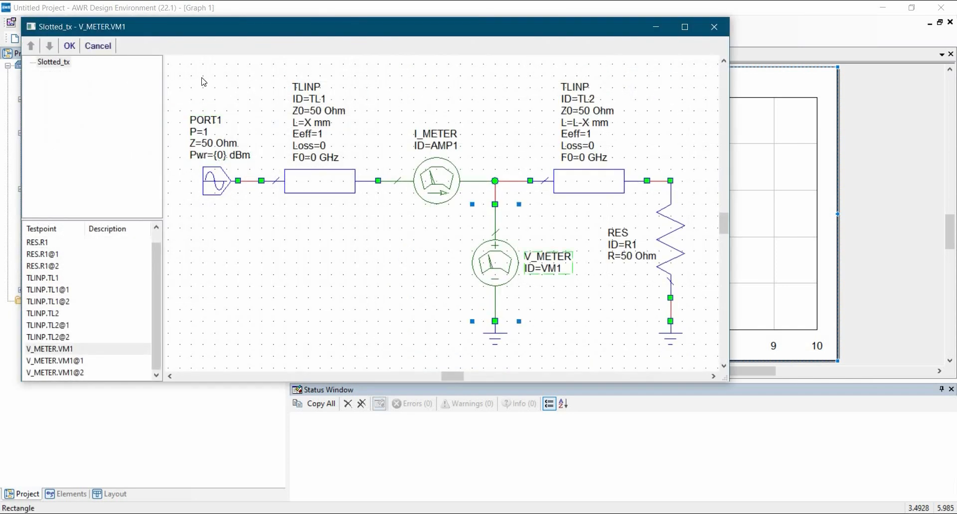
{"action": "left_click", "coordinate": [69, 46]}
{"action": "left_click", "coordinate": [269, 152]}
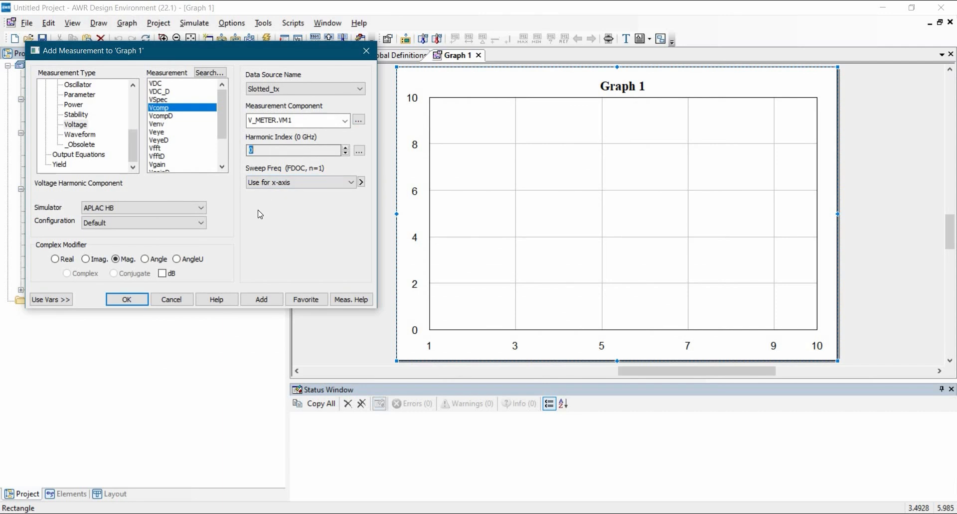
{"action": "left_click", "coordinate": [259, 301]}
{"action": "left_click", "coordinate": [261, 299]}
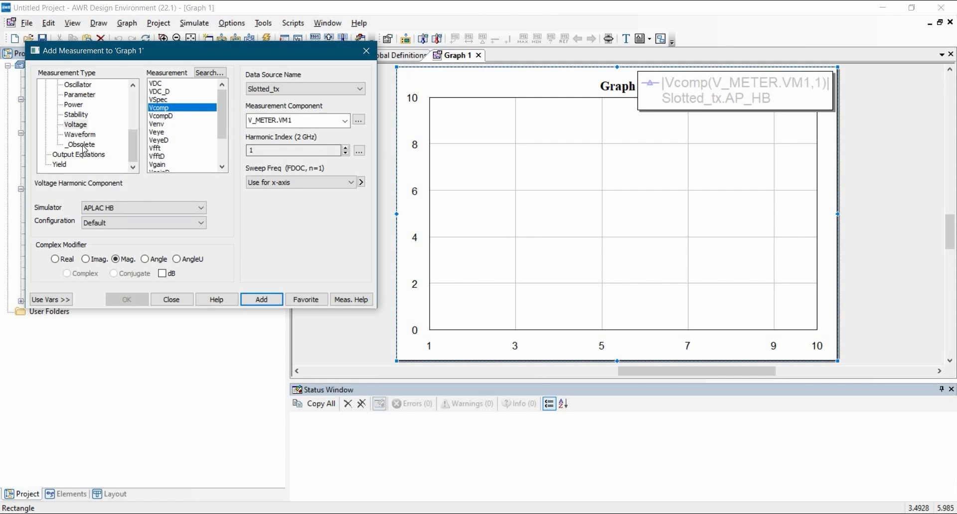
Add the nonlinear current measurement Icomp at I_METER.AMP1 with harmonic index 1 to Graph 1, and run the simulation.
{"action": "scroll", "coordinate": [83, 145], "scroll_direction": "up", "scroll_amount": 1}
{"action": "scroll", "coordinate": [81, 140], "scroll_direction": "up", "scroll_amount": 1}
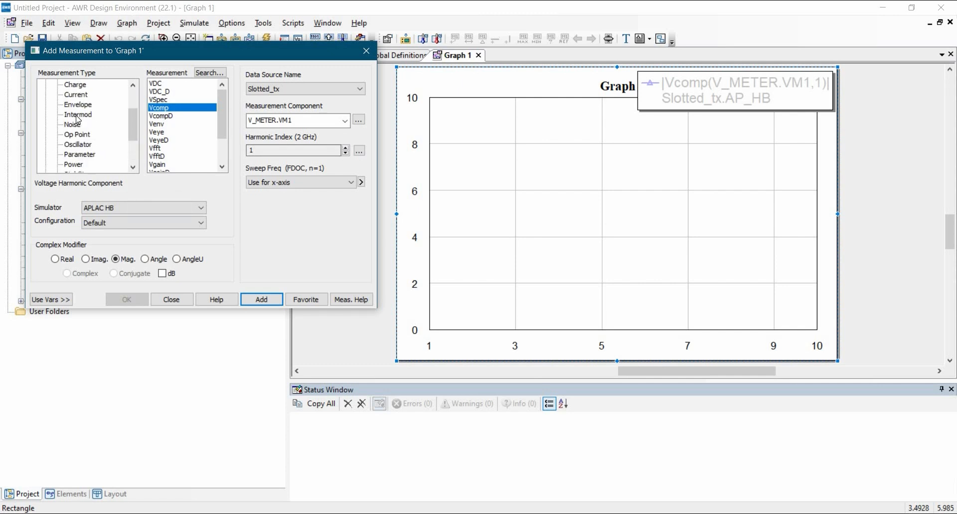
{"action": "left_click", "coordinate": [75, 95]}
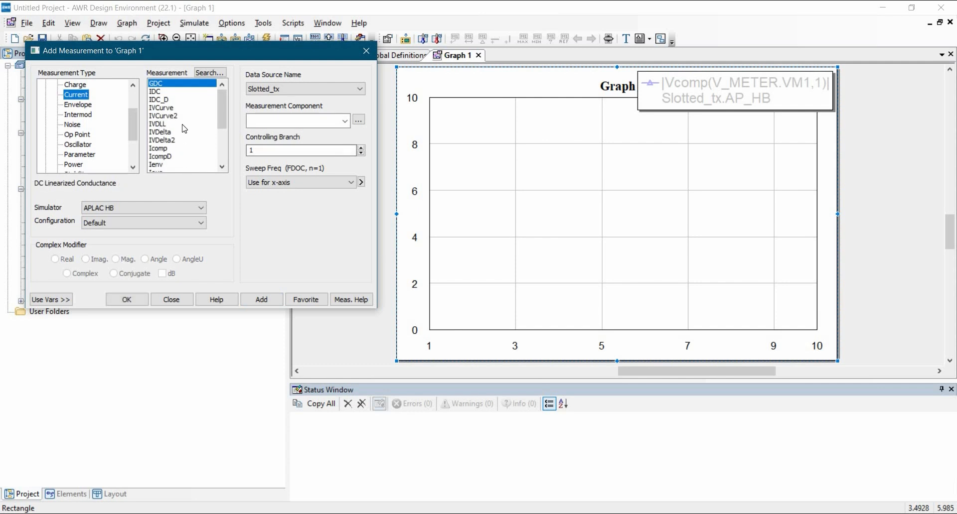
{"action": "scroll", "coordinate": [164, 128], "scroll_direction": "down", "scroll_amount": 1}
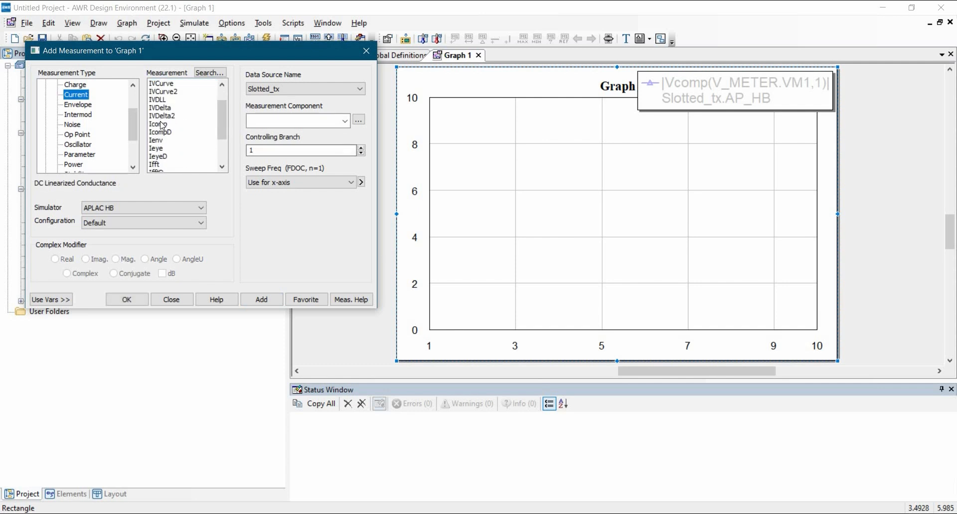
{"action": "left_click", "coordinate": [162, 124]}
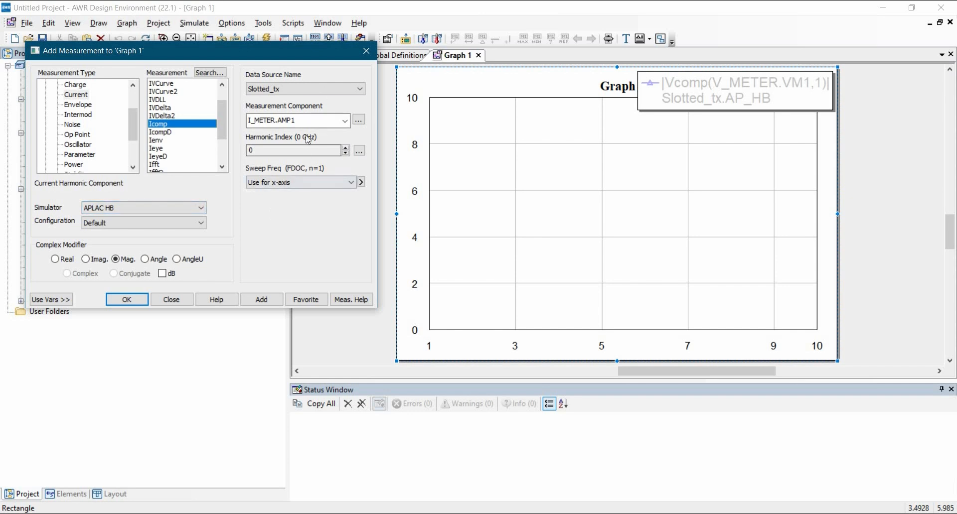
{"action": "left_click", "coordinate": [358, 120]}
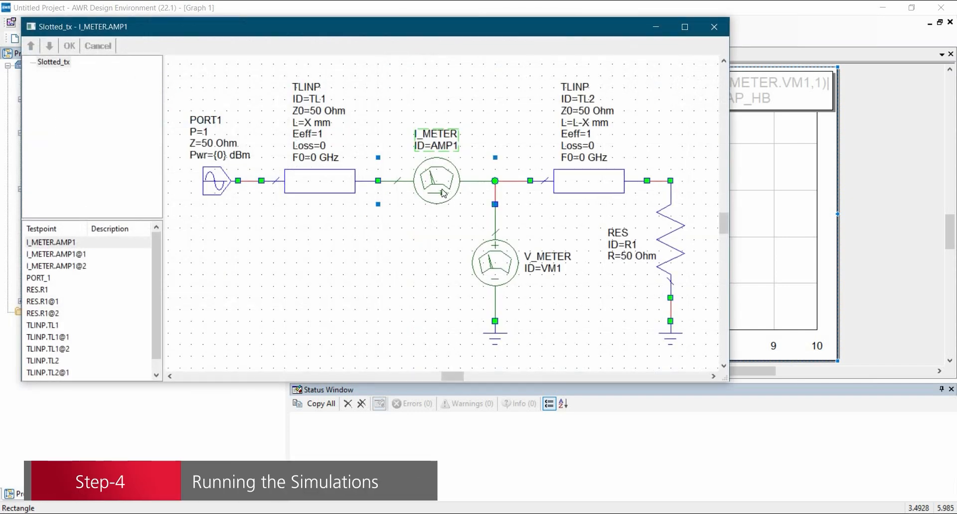
{"action": "left_click", "coordinate": [69, 45]}
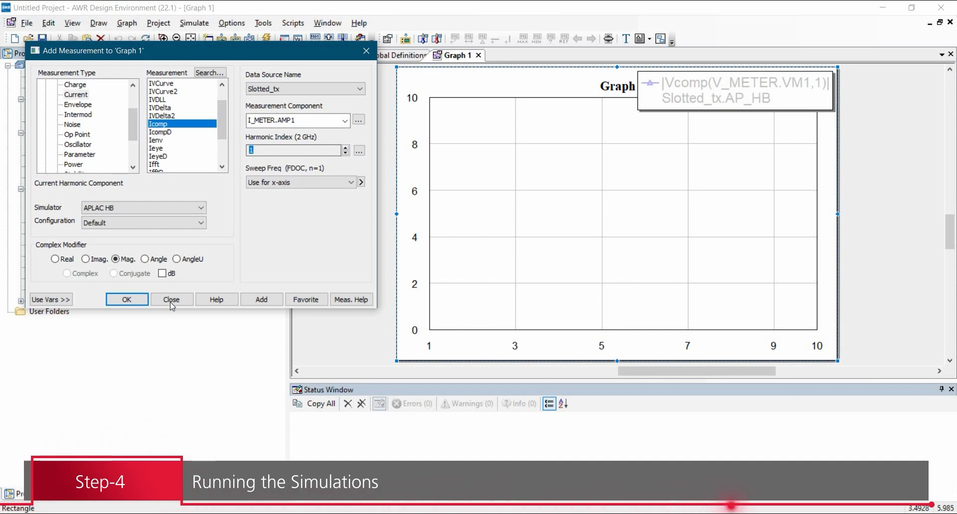
{"action": "left_click", "coordinate": [140, 302]}
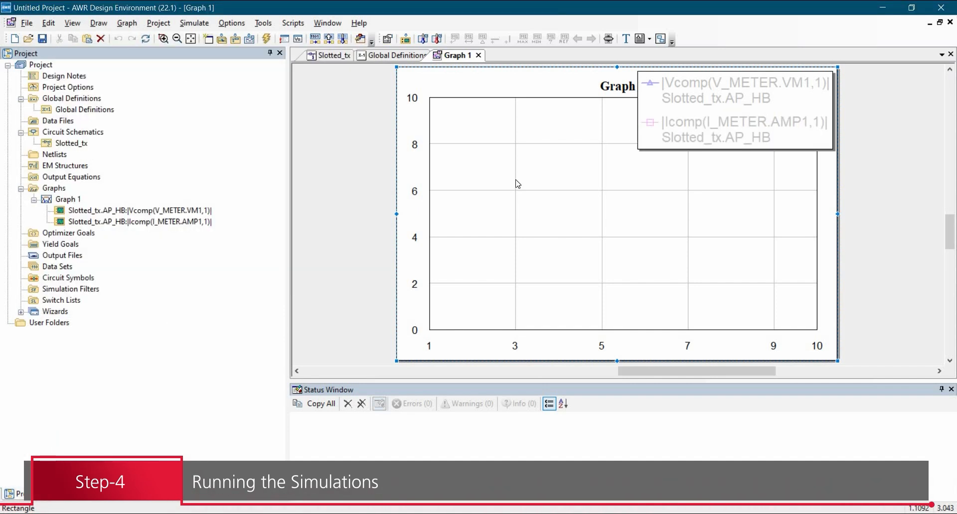
{"action": "left_click", "coordinate": [267, 39]}
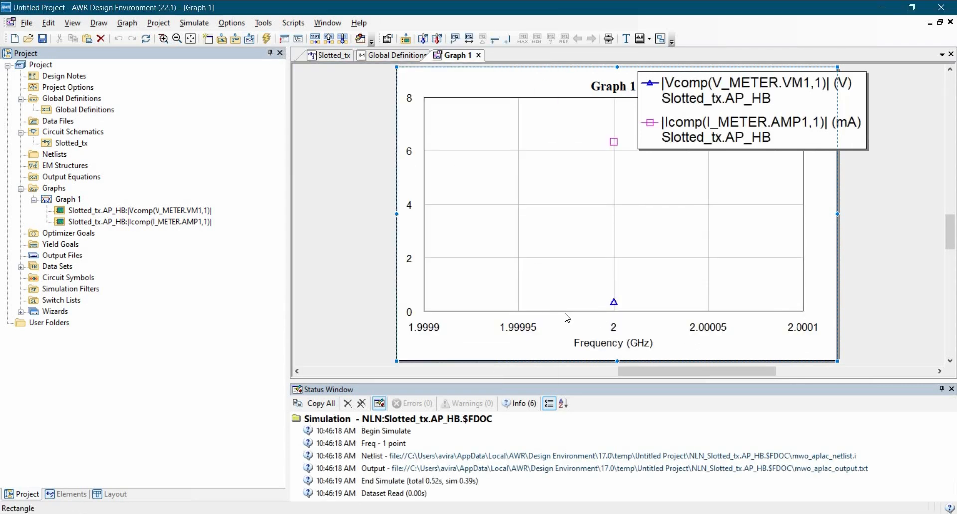
{"action": "left_click", "coordinate": [612, 305]}
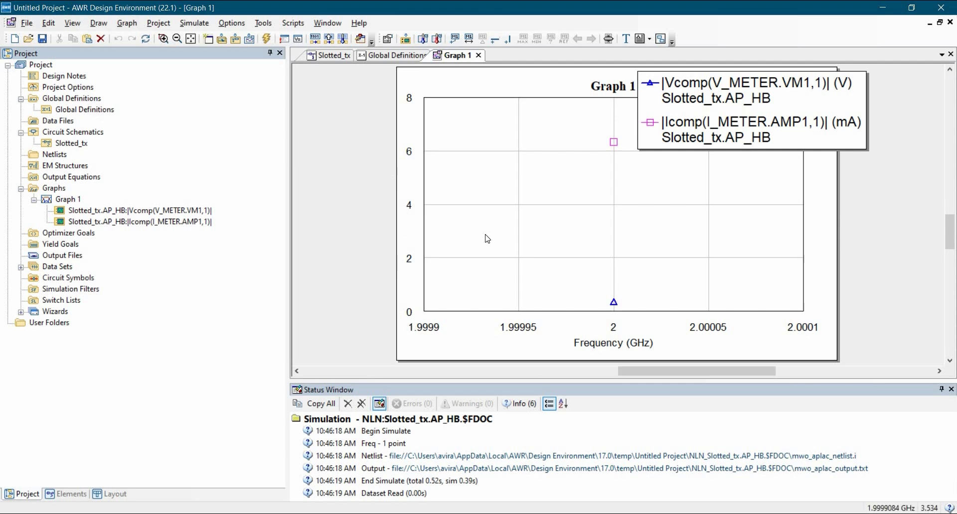
In the options of Graph 1, turn off auto limits for the Left 1 axis and set its maximum to 10.
{"action": "right_click", "coordinate": [515, 235]}
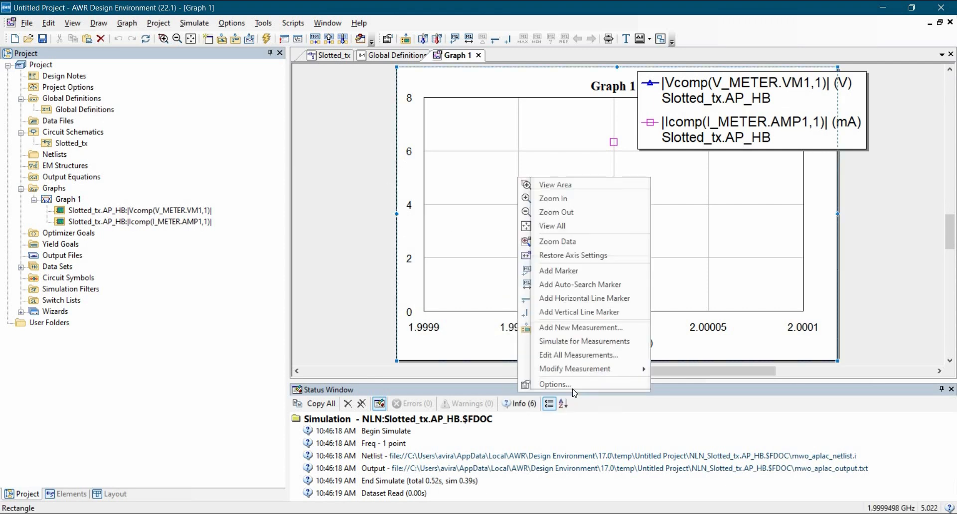
{"action": "left_click", "coordinate": [556, 385]}
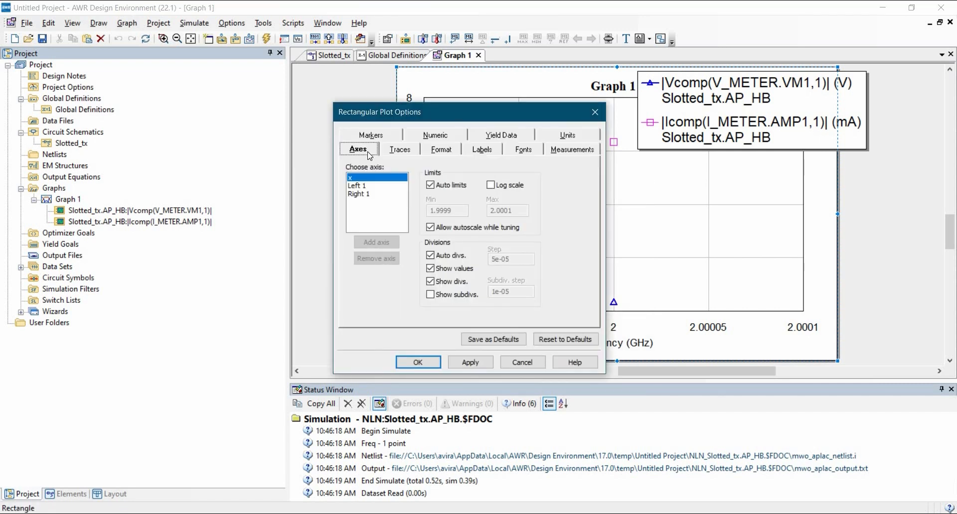
{"action": "left_click", "coordinate": [356, 187]}
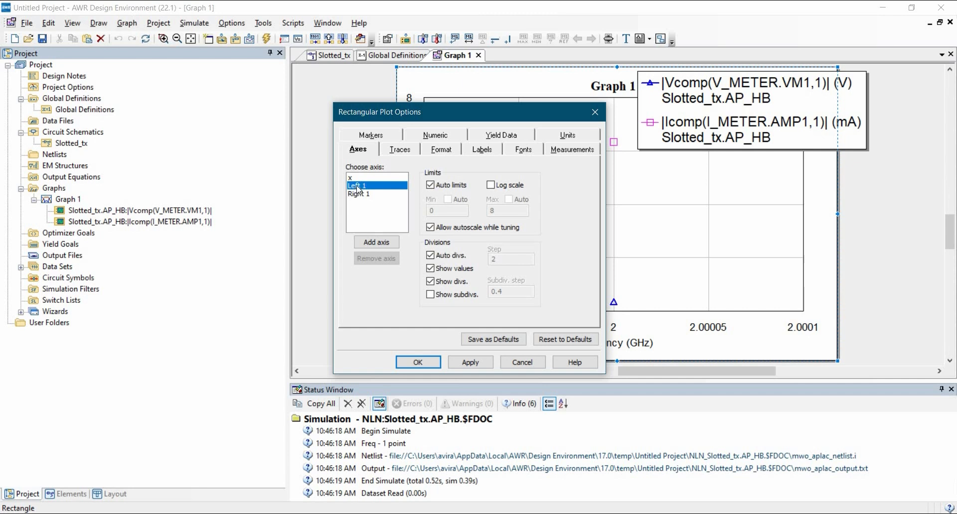
{"action": "left_click", "coordinate": [442, 188]}
{"action": "double_click", "coordinate": [496, 210]}
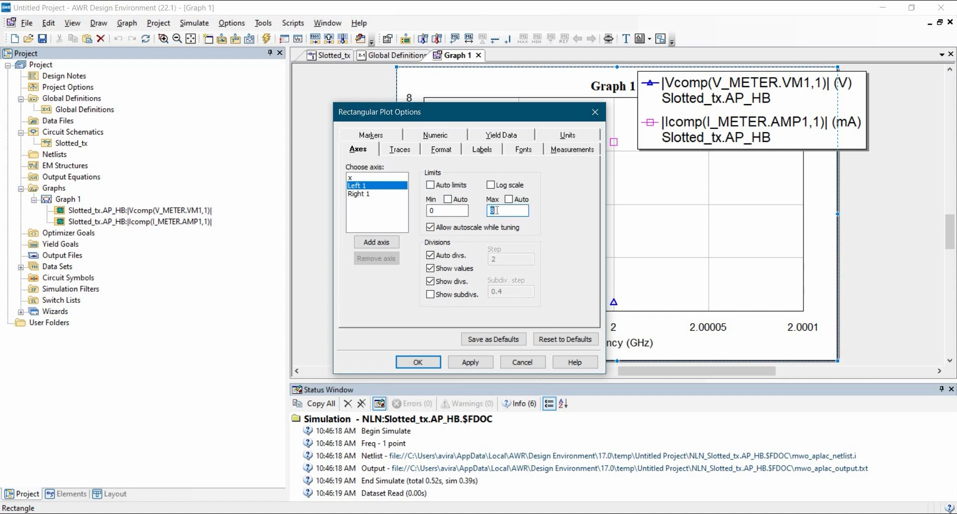
Turn off auto limits for the Right 1 axis, set its range to 0 to 1, and disallow autoscaling while tuning.
{"action": "left_click", "coordinate": [377, 194]}
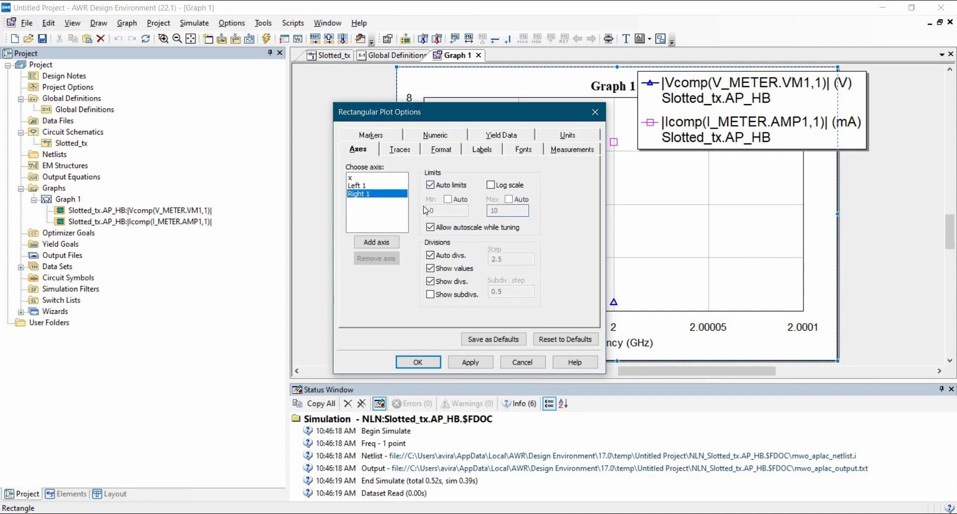
{"action": "left_click", "coordinate": [431, 186]}
{"action": "double_click", "coordinate": [442, 210]}
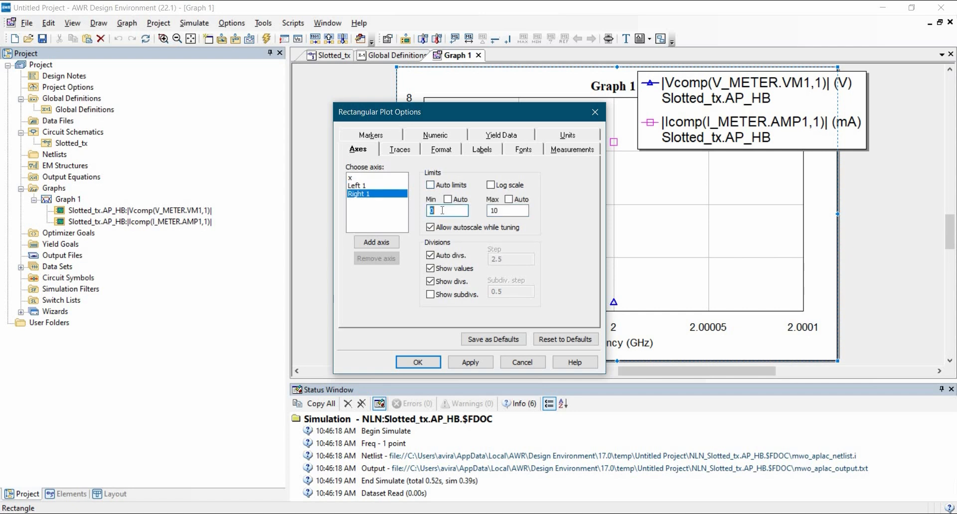
{"action": "double_click", "coordinate": [528, 211]}
{"action": "type", "text": "1"}
{"action": "left_click", "coordinate": [454, 228]}
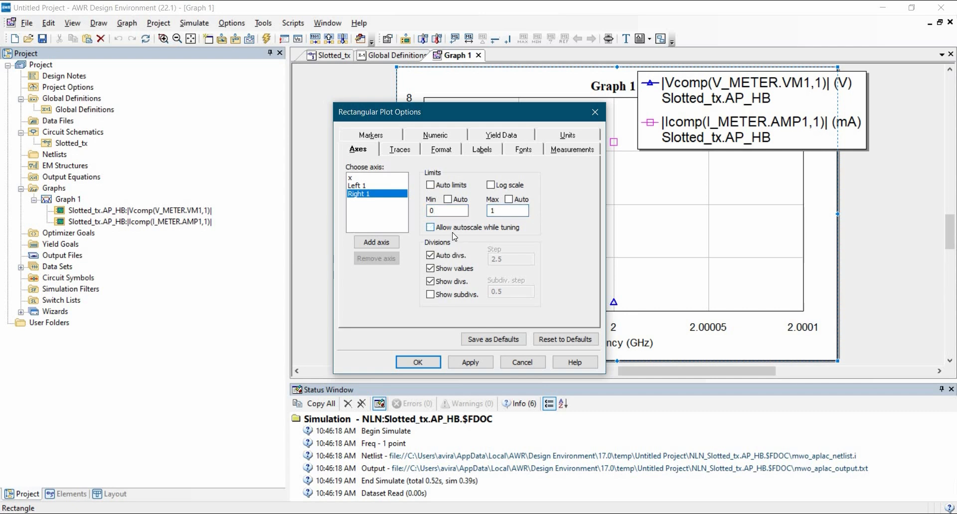
Disallow autoscaling while tuning for the Left 1 axis and apply the plot options.
{"action": "left_click", "coordinate": [370, 186]}
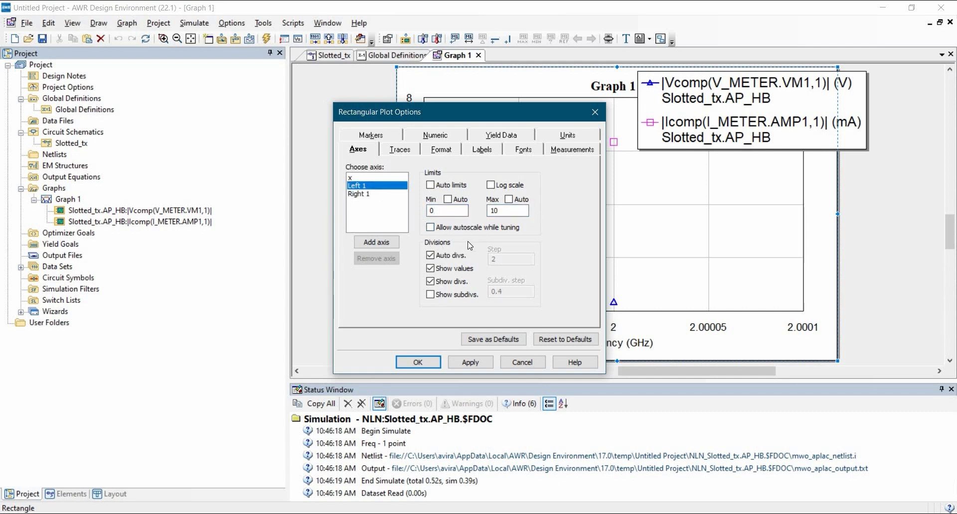
{"action": "left_click", "coordinate": [466, 362]}
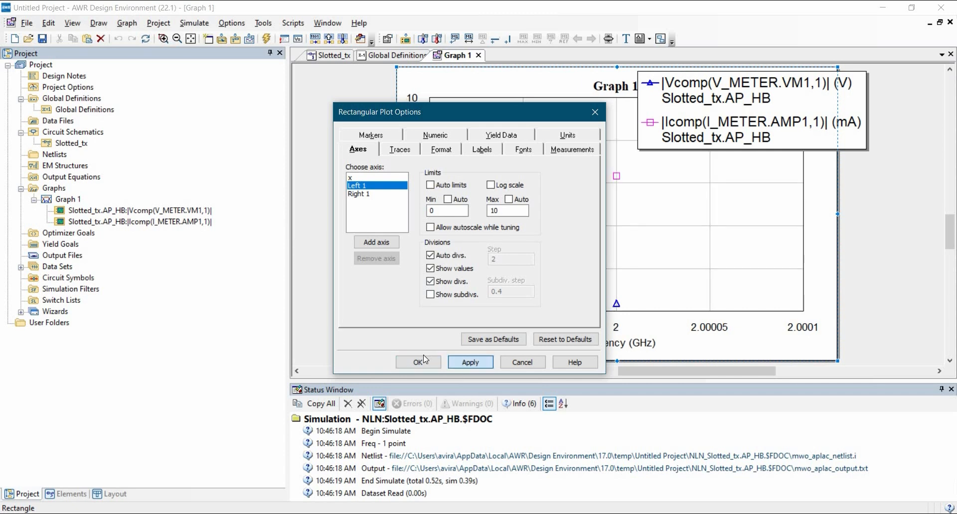
{"action": "left_click", "coordinate": [418, 362]}
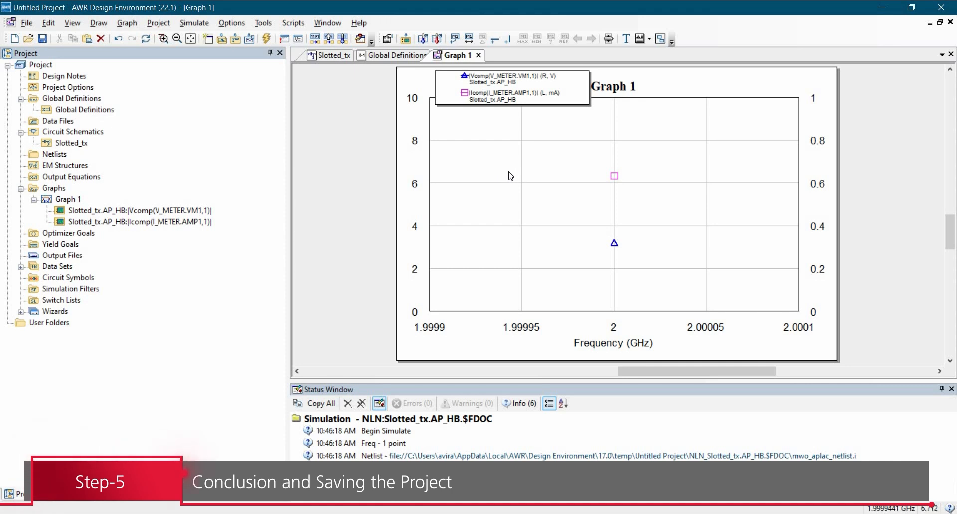
Add a marker to the Vcomp voltage point and another to the Icomp current point at 2 GHz on Graph 1.
{"action": "right_click", "coordinate": [474, 155]}
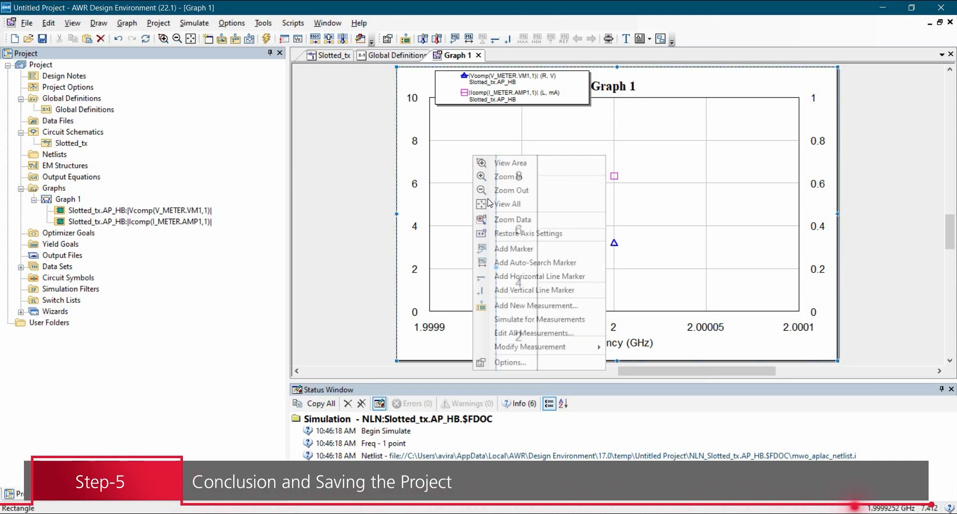
{"action": "left_click", "coordinate": [514, 249]}
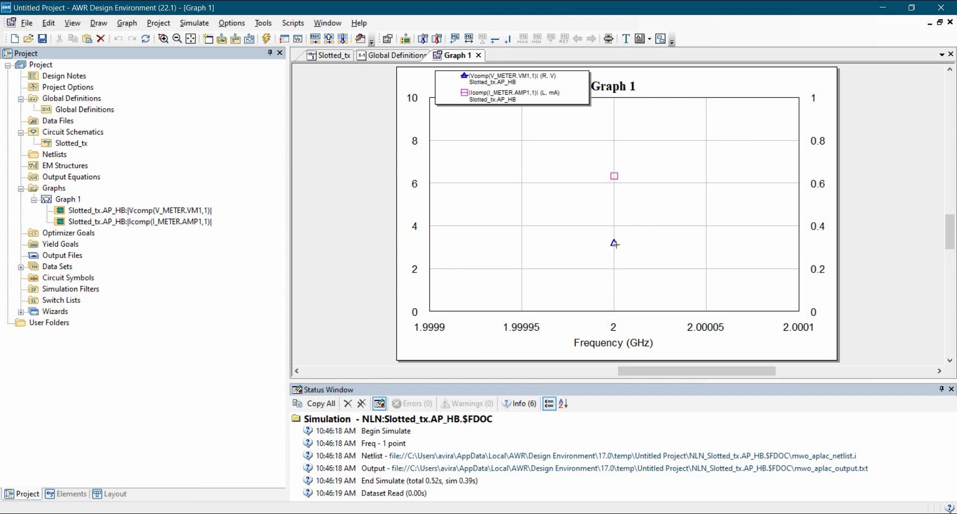
{"action": "left_click", "coordinate": [615, 245]}
{"action": "right_click", "coordinate": [513, 168]}
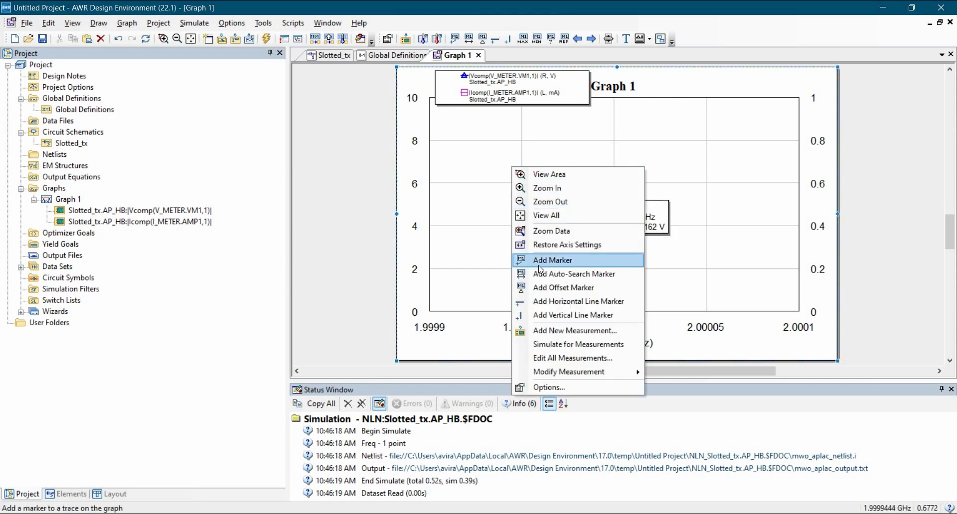
{"action": "left_click", "coordinate": [539, 265]}
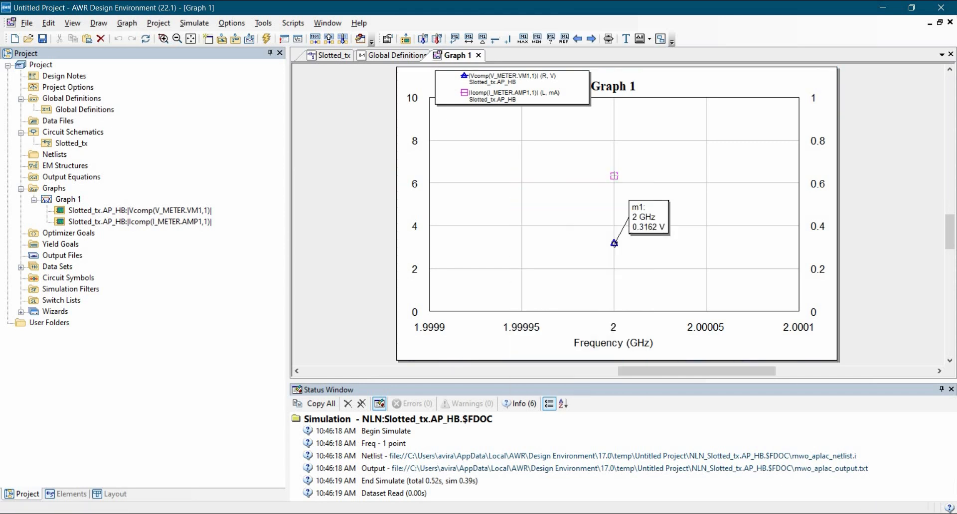
{"action": "left_click", "coordinate": [614, 176]}
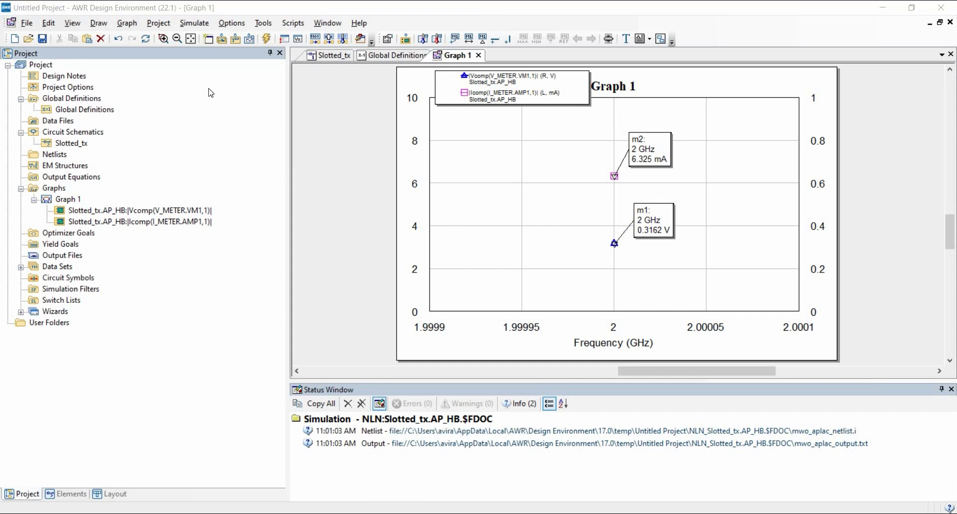
Save the project as slotted_line in the Tutorial-19 folder under AWR on the Desktop, keeping the Project Files (*.emp) type.
{"action": "left_click", "coordinate": [27, 23]}
{"action": "left_click", "coordinate": [54, 124]}
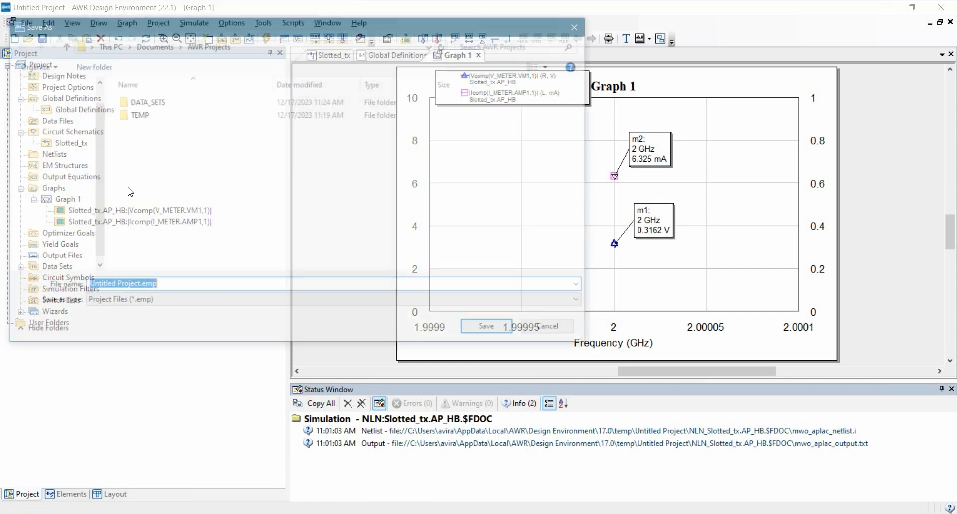
{"action": "left_click", "coordinate": [52, 108]}
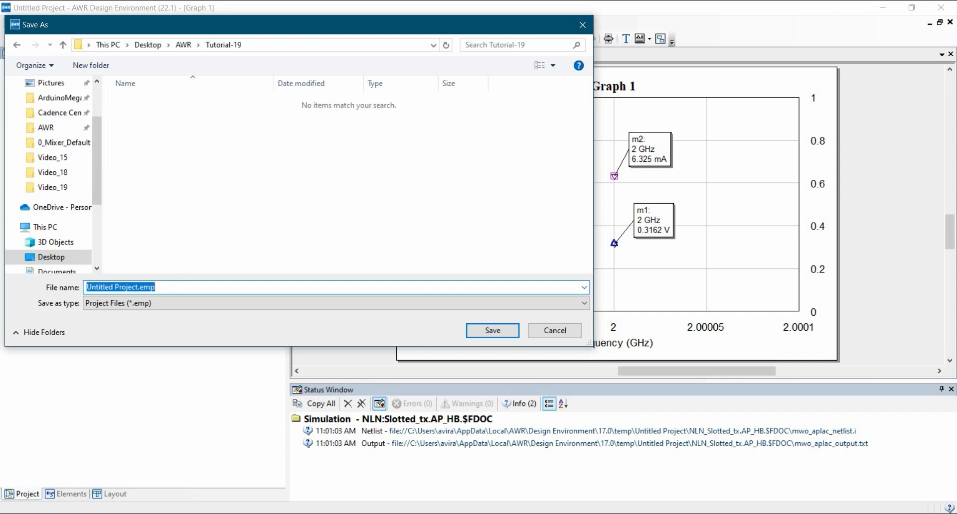
{"action": "type", "text": "slott"}
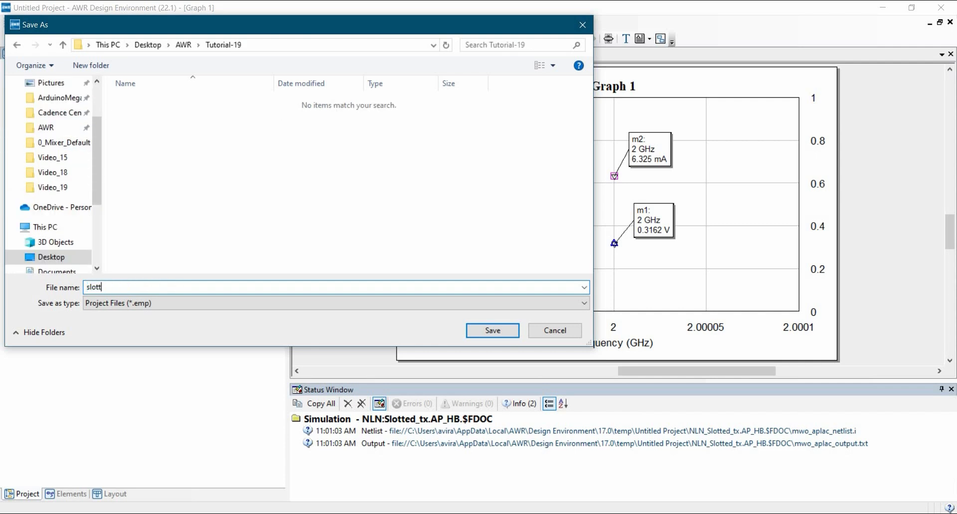
{"action": "type", "text": "ed_line"}
{"action": "left_click", "coordinate": [487, 334]}
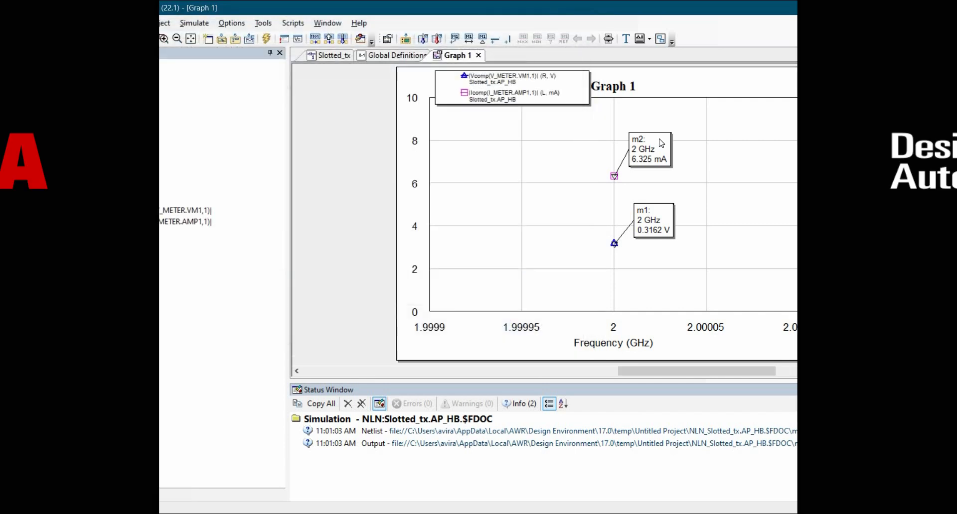